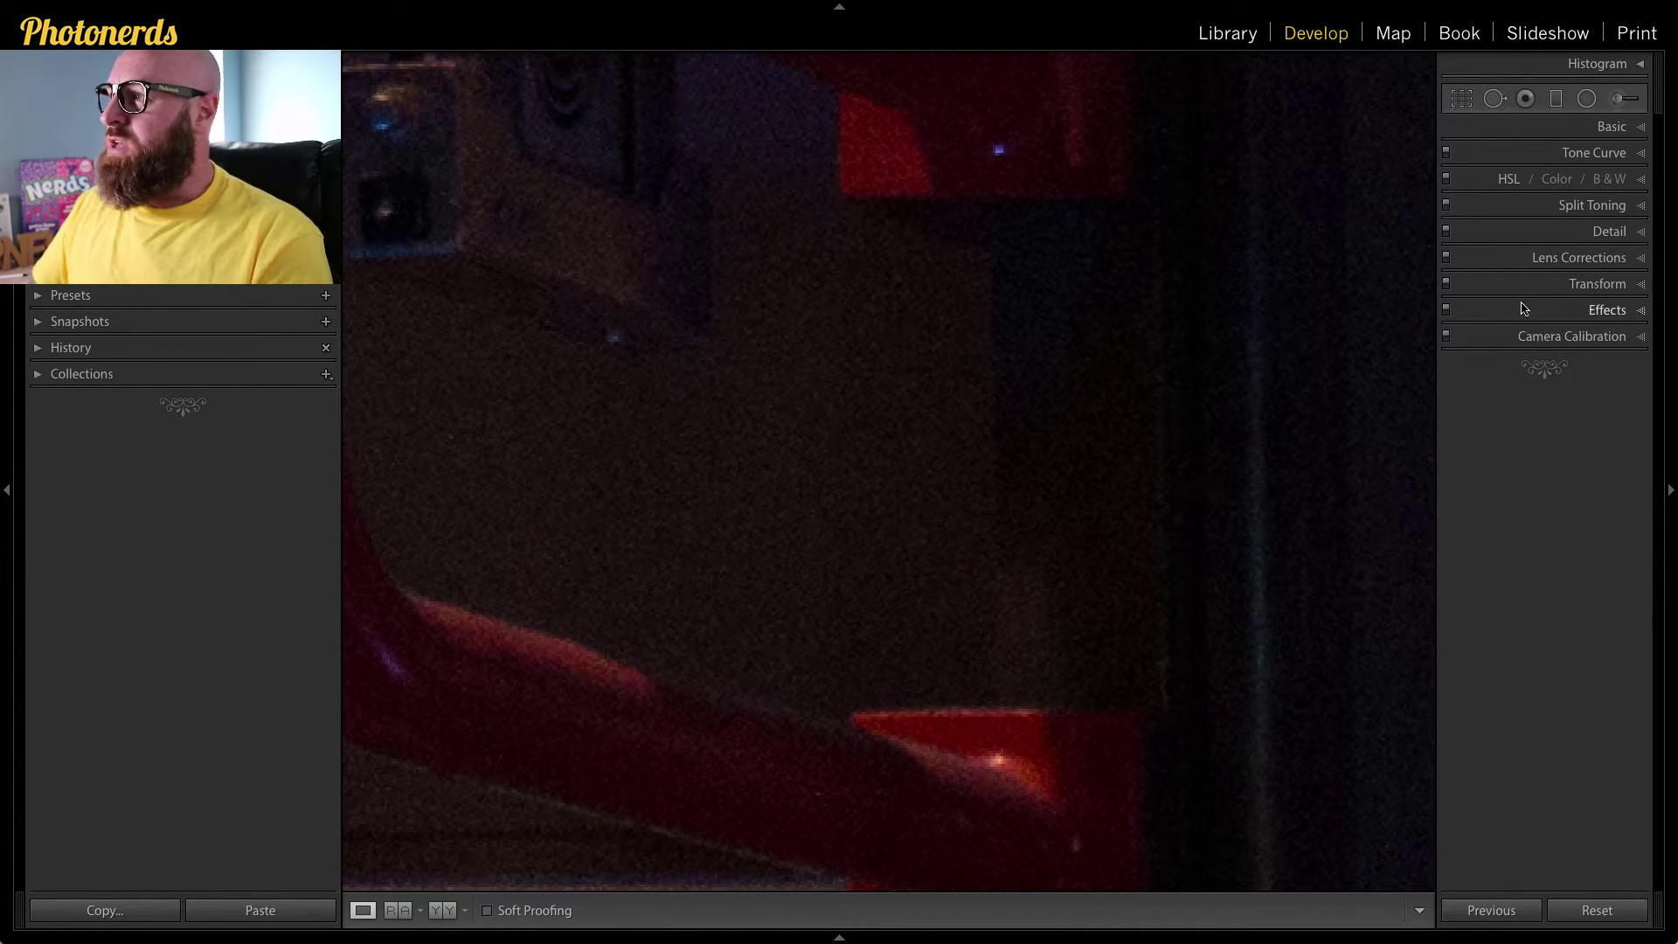
Raise the color noise reduction to 46 and inspect the dark areas around the red railing.
left_click(1642, 238)
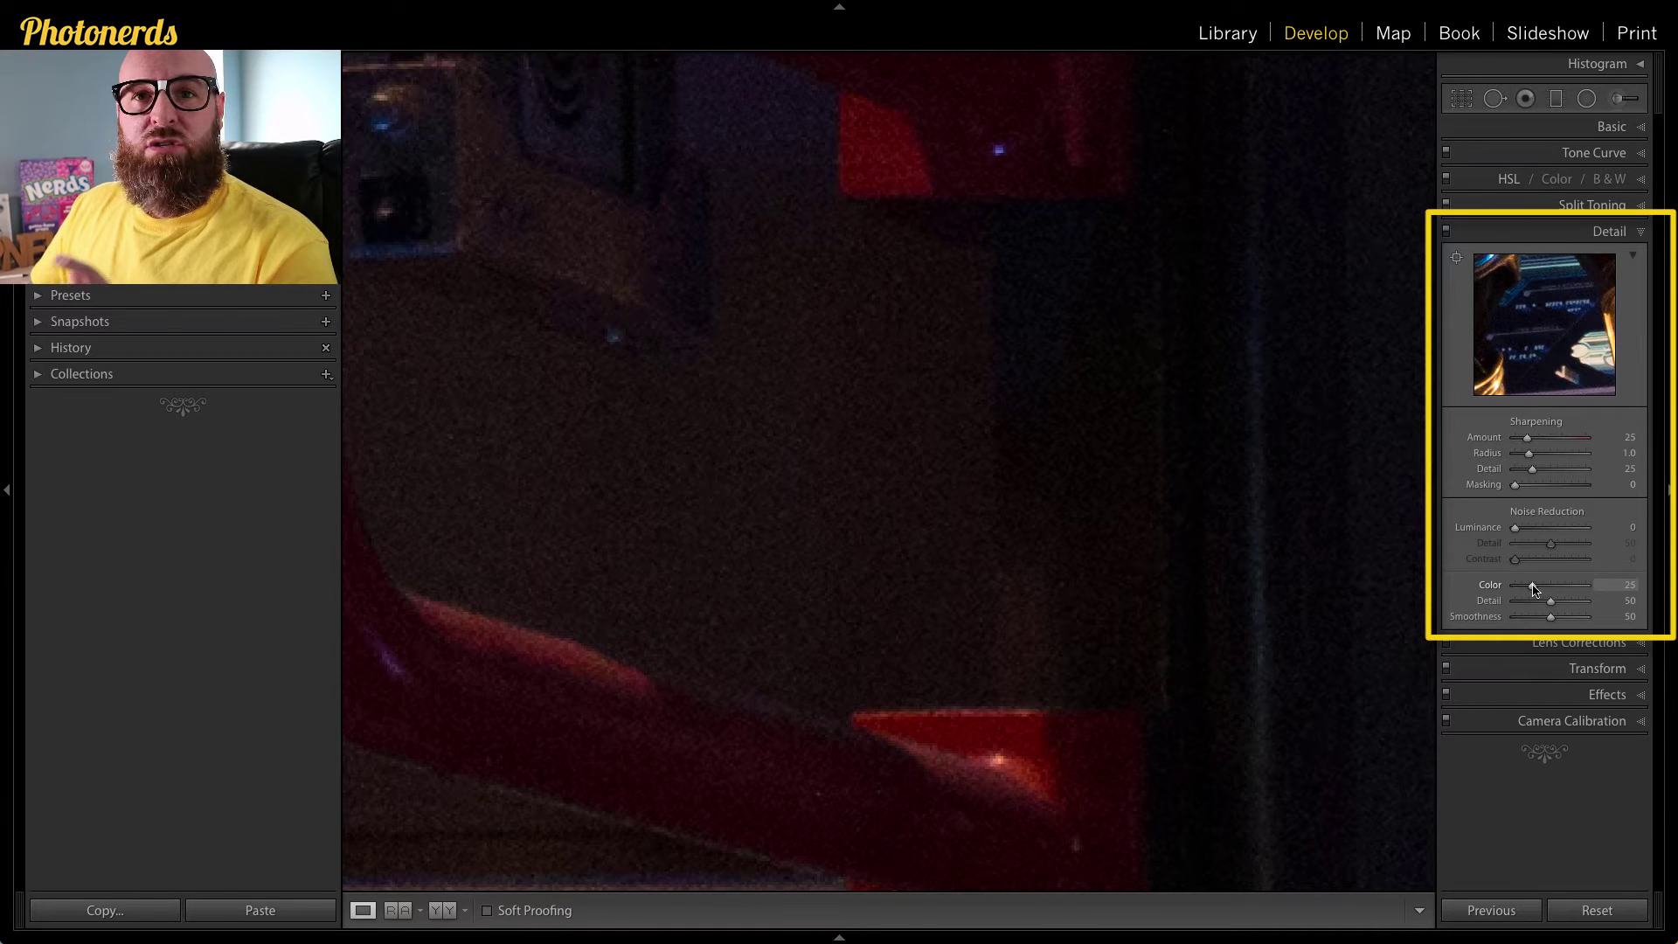
left_click_drag(1561, 588, 1550, 590)
scroll(972, 692, "down", 10)
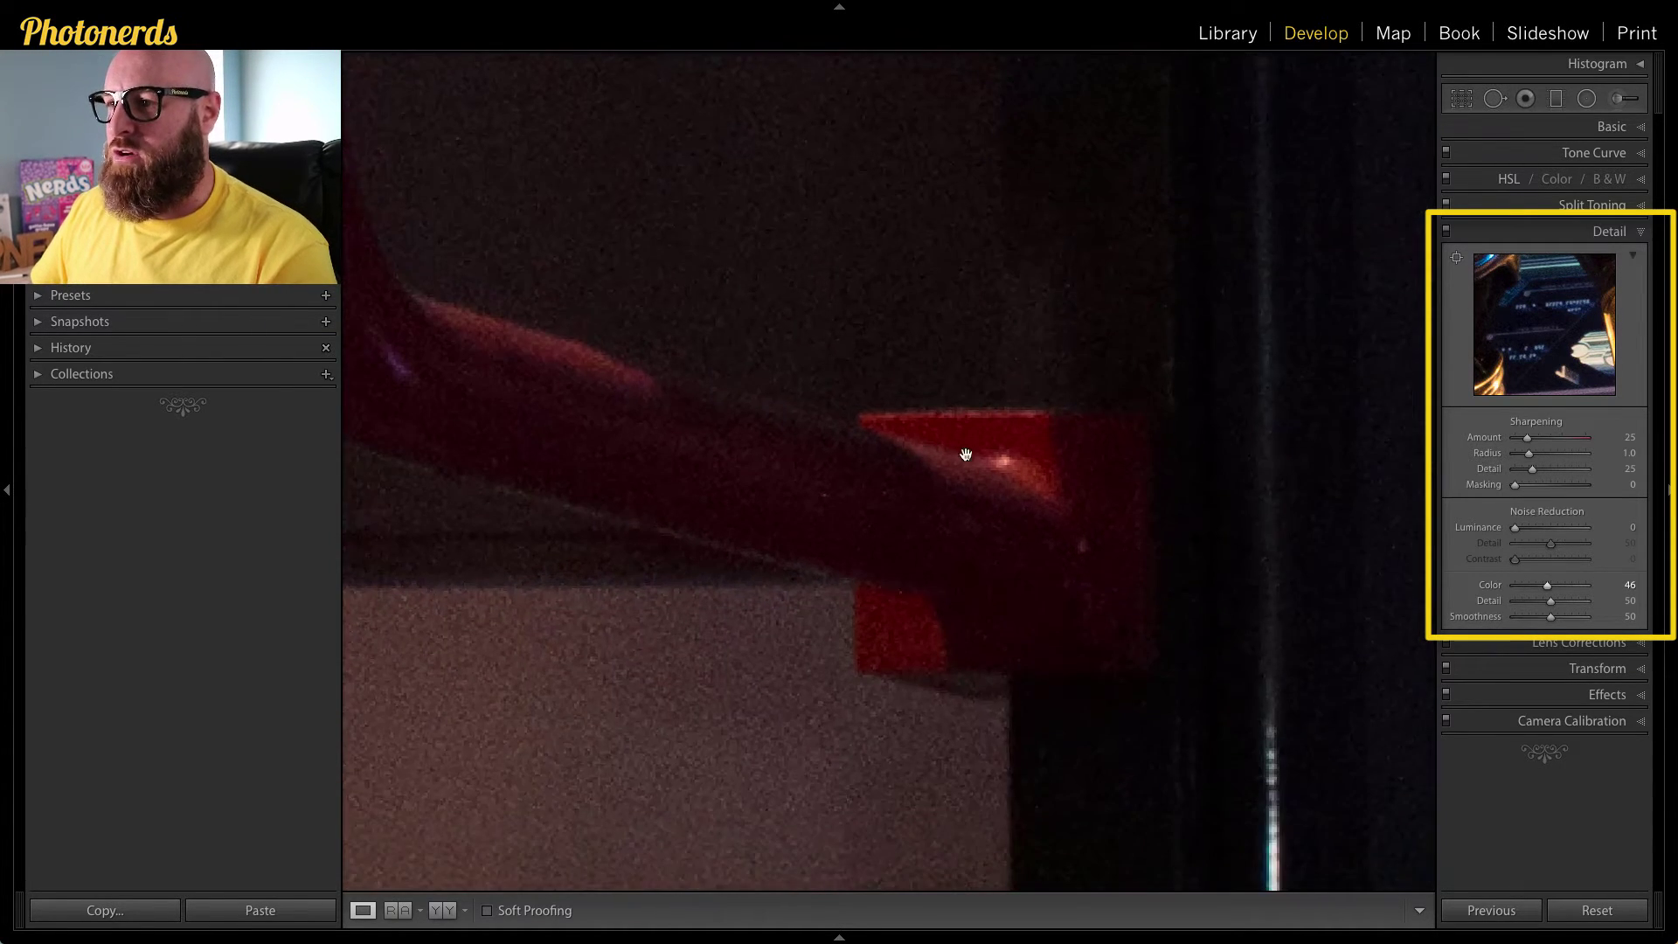
scroll(992, 551, "right", 5)
scroll(787, 463, "right", 5)
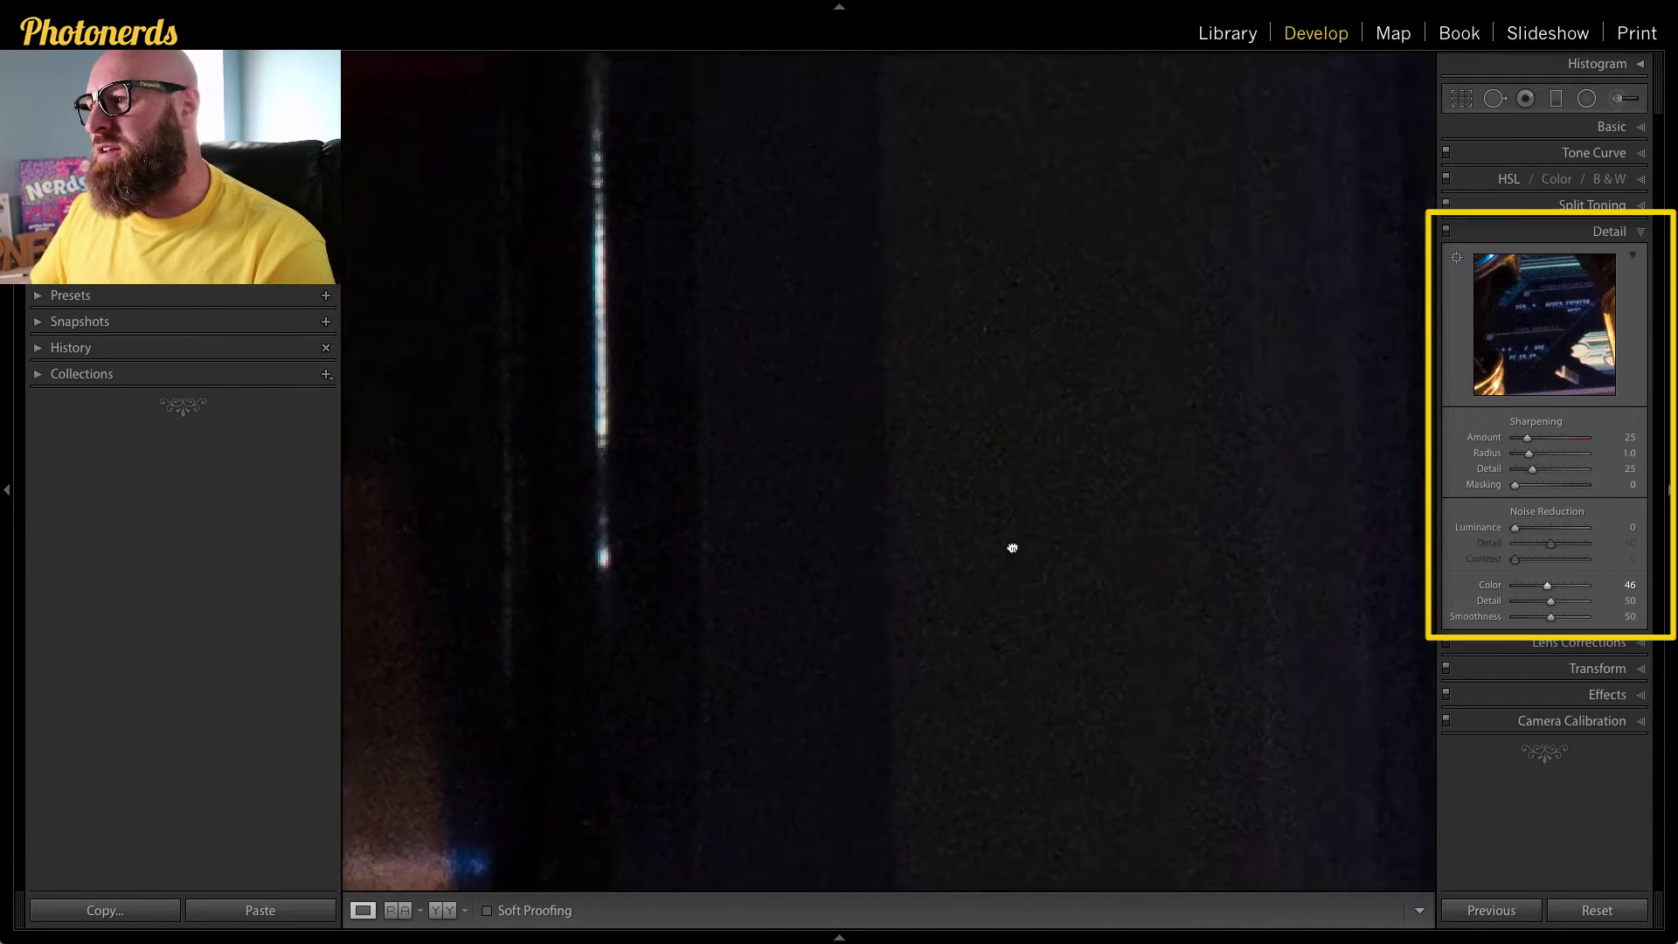
scroll(1180, 612, "left", 4)
scroll(1048, 547, "up", 8)
scroll(989, 590, "up", 5)
scroll(883, 674, "right", 5)
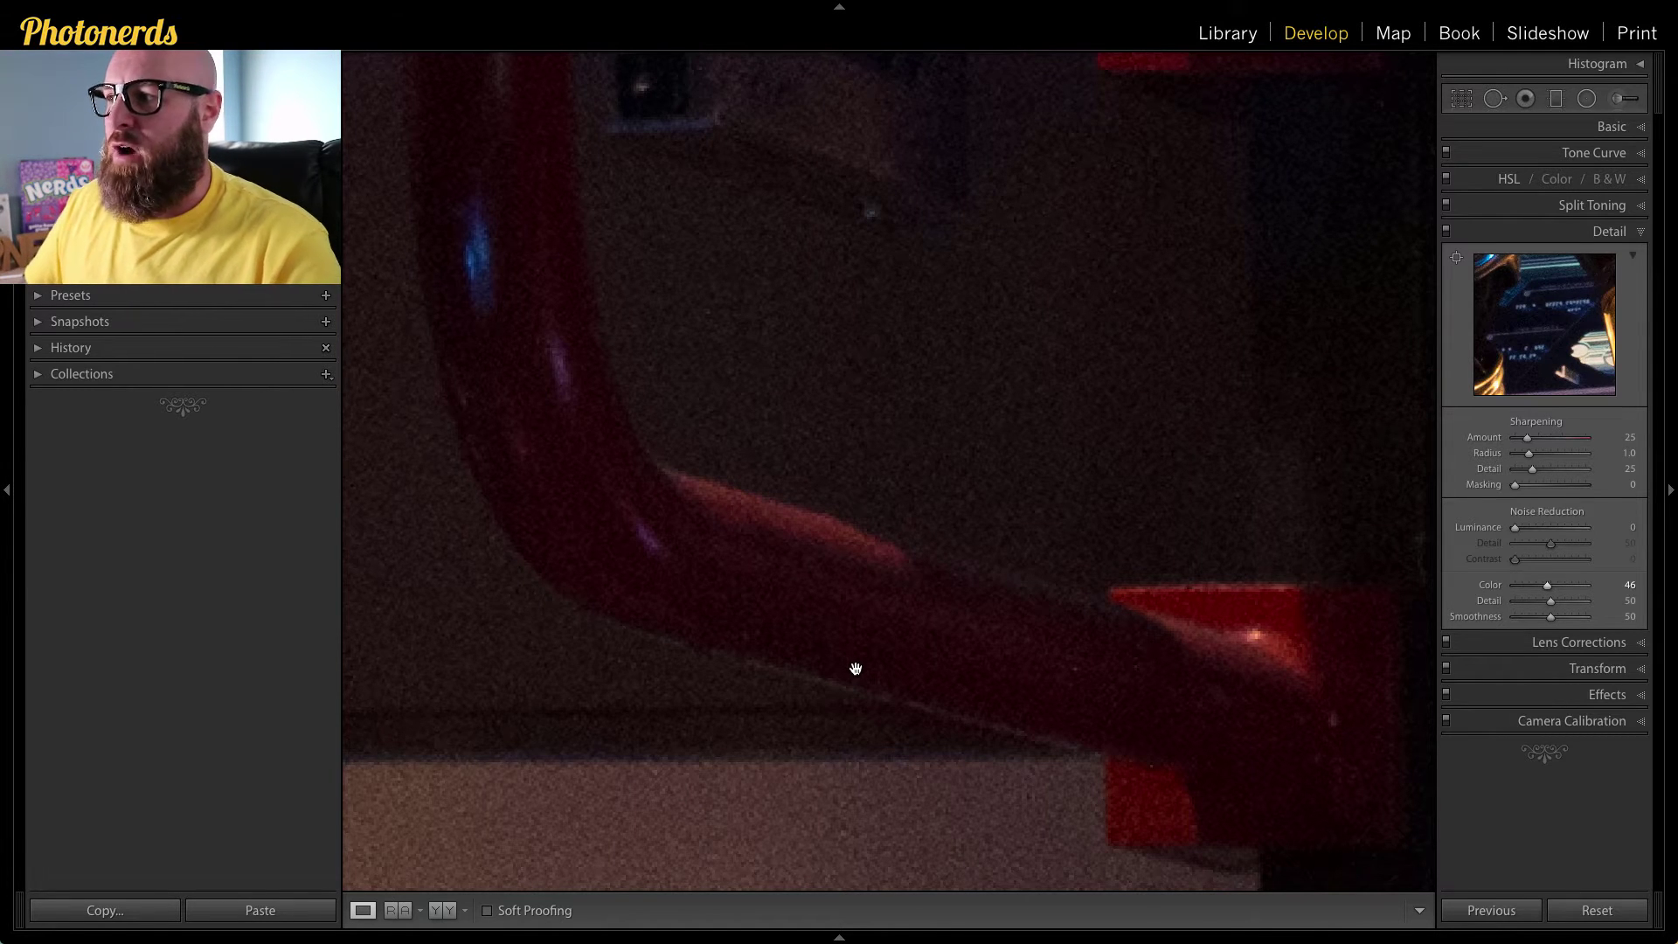
Drop the color noise reduction to 0 for comparison and set it to 43.
left_click_drag(1549, 588, 1485, 603)
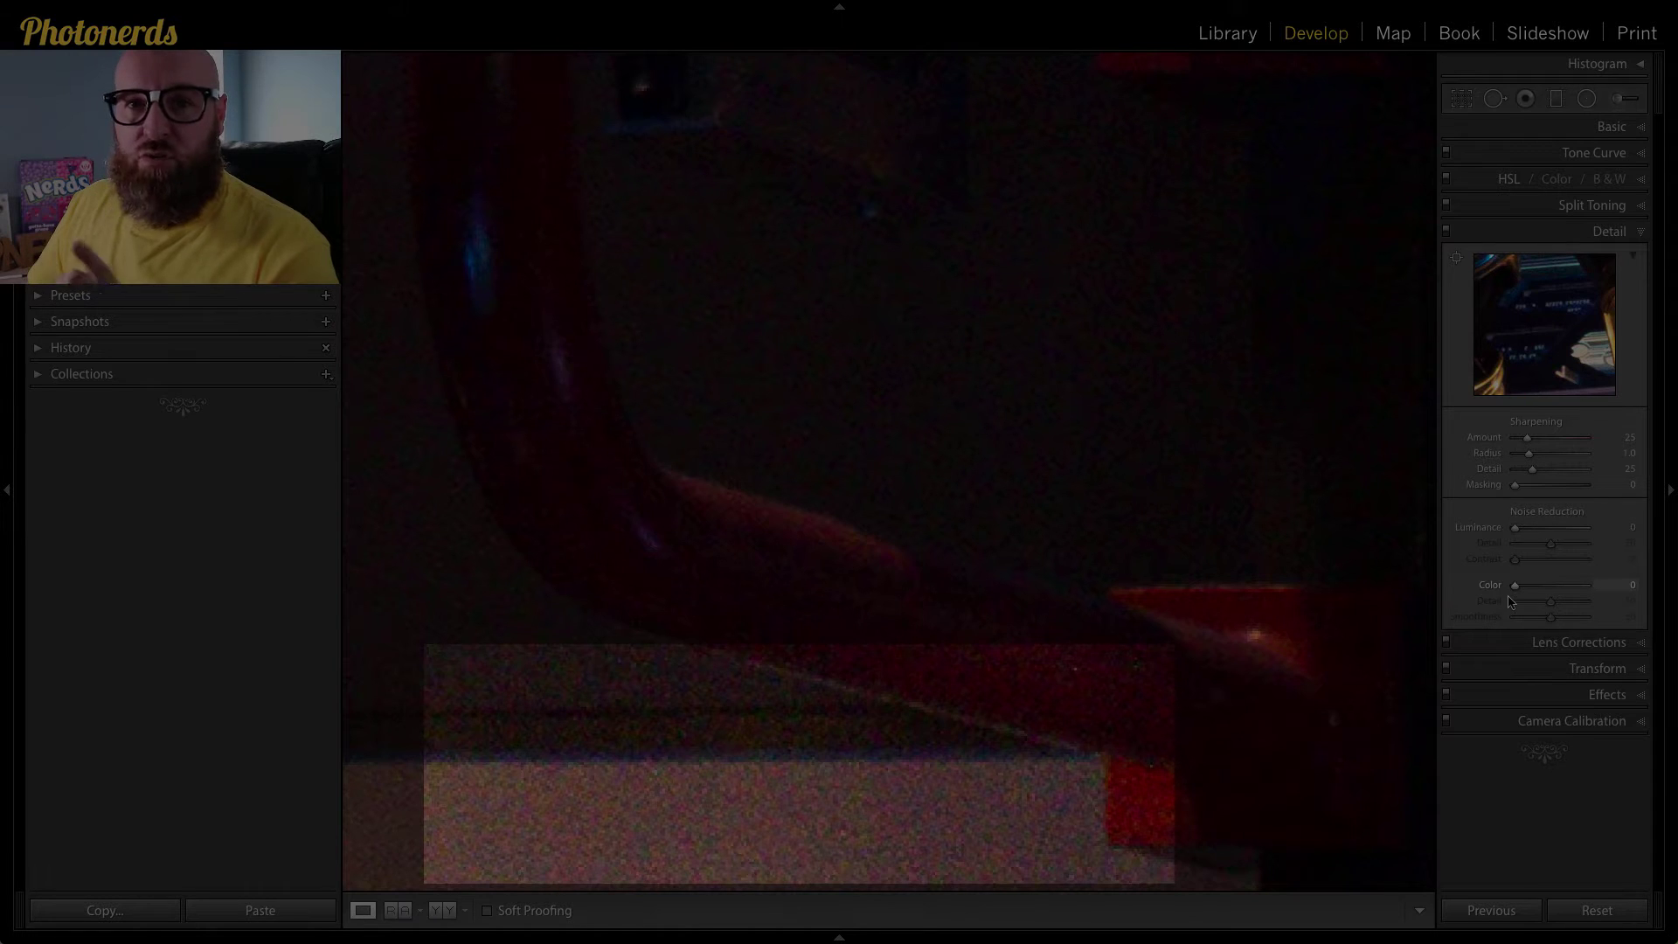
left_click_drag(1515, 585, 1676, 577)
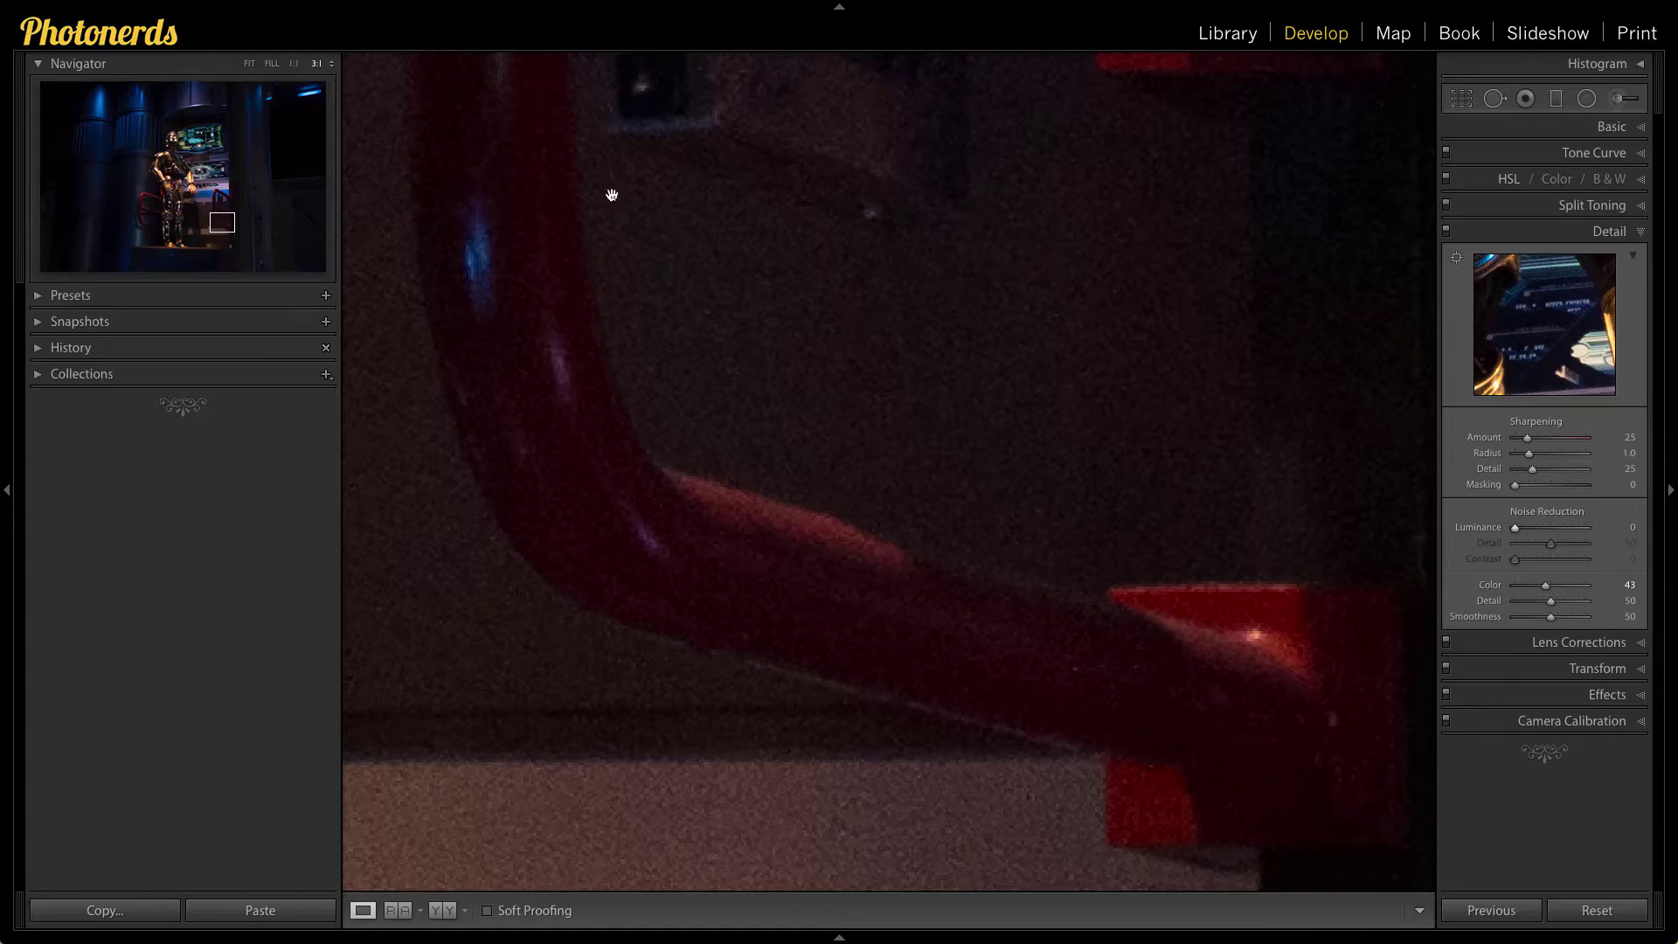
Open a copy of the photo with Lightroom adjustments in the Dfine 2 plug-in.
mouse_move(332, 3)
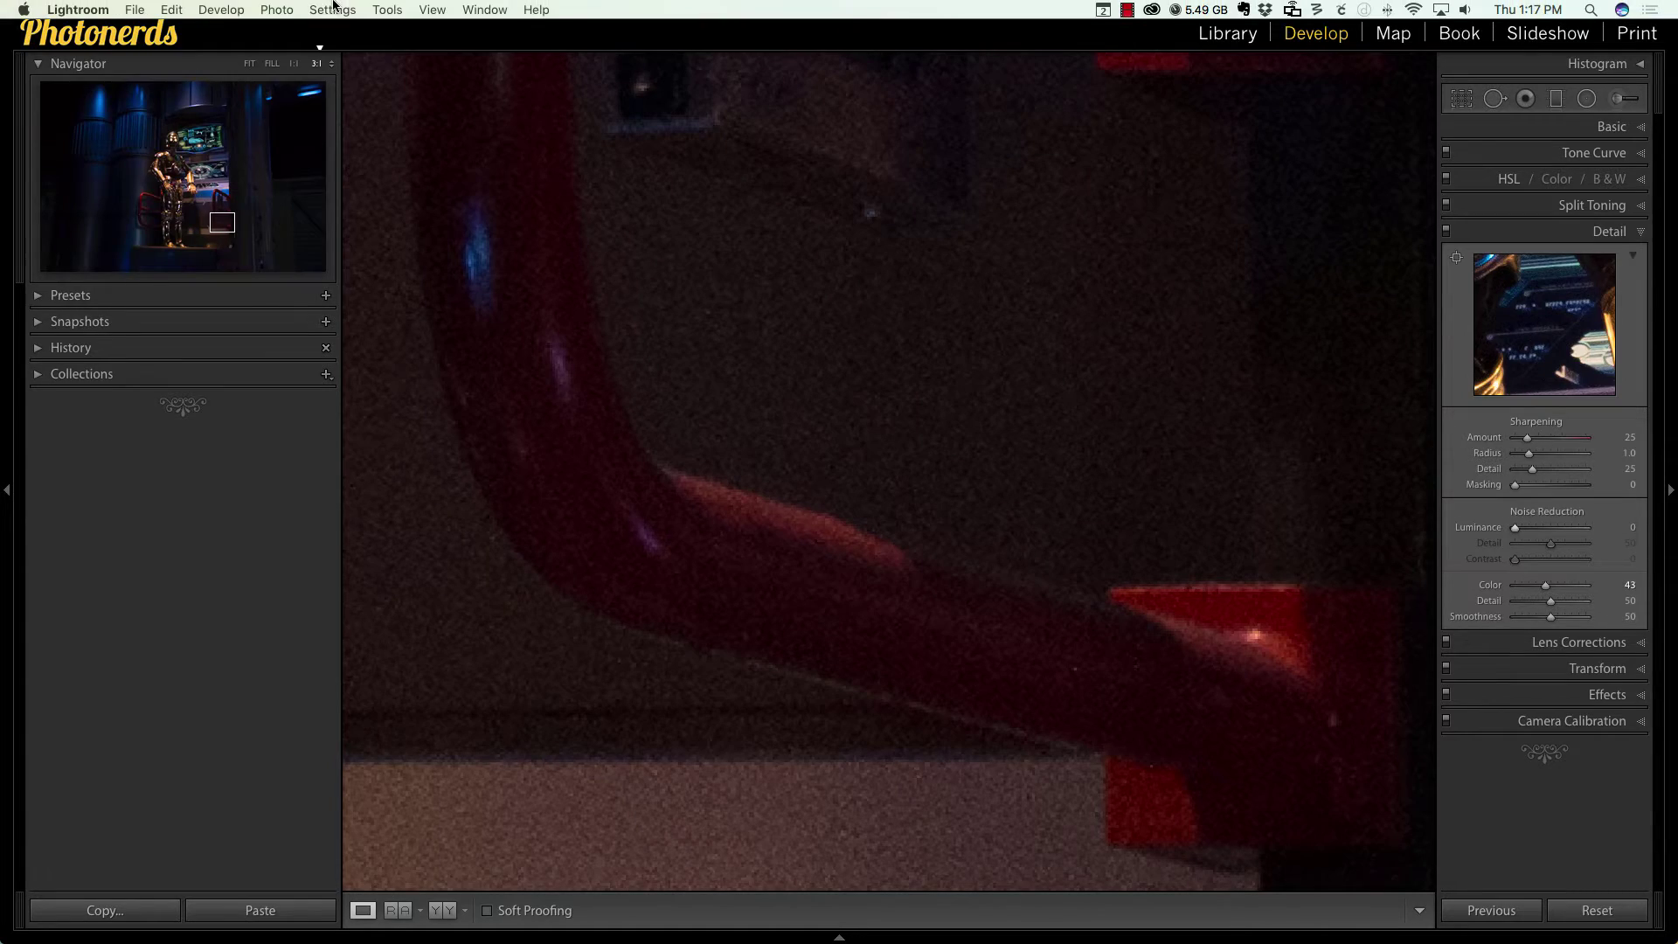
left_click(278, 9)
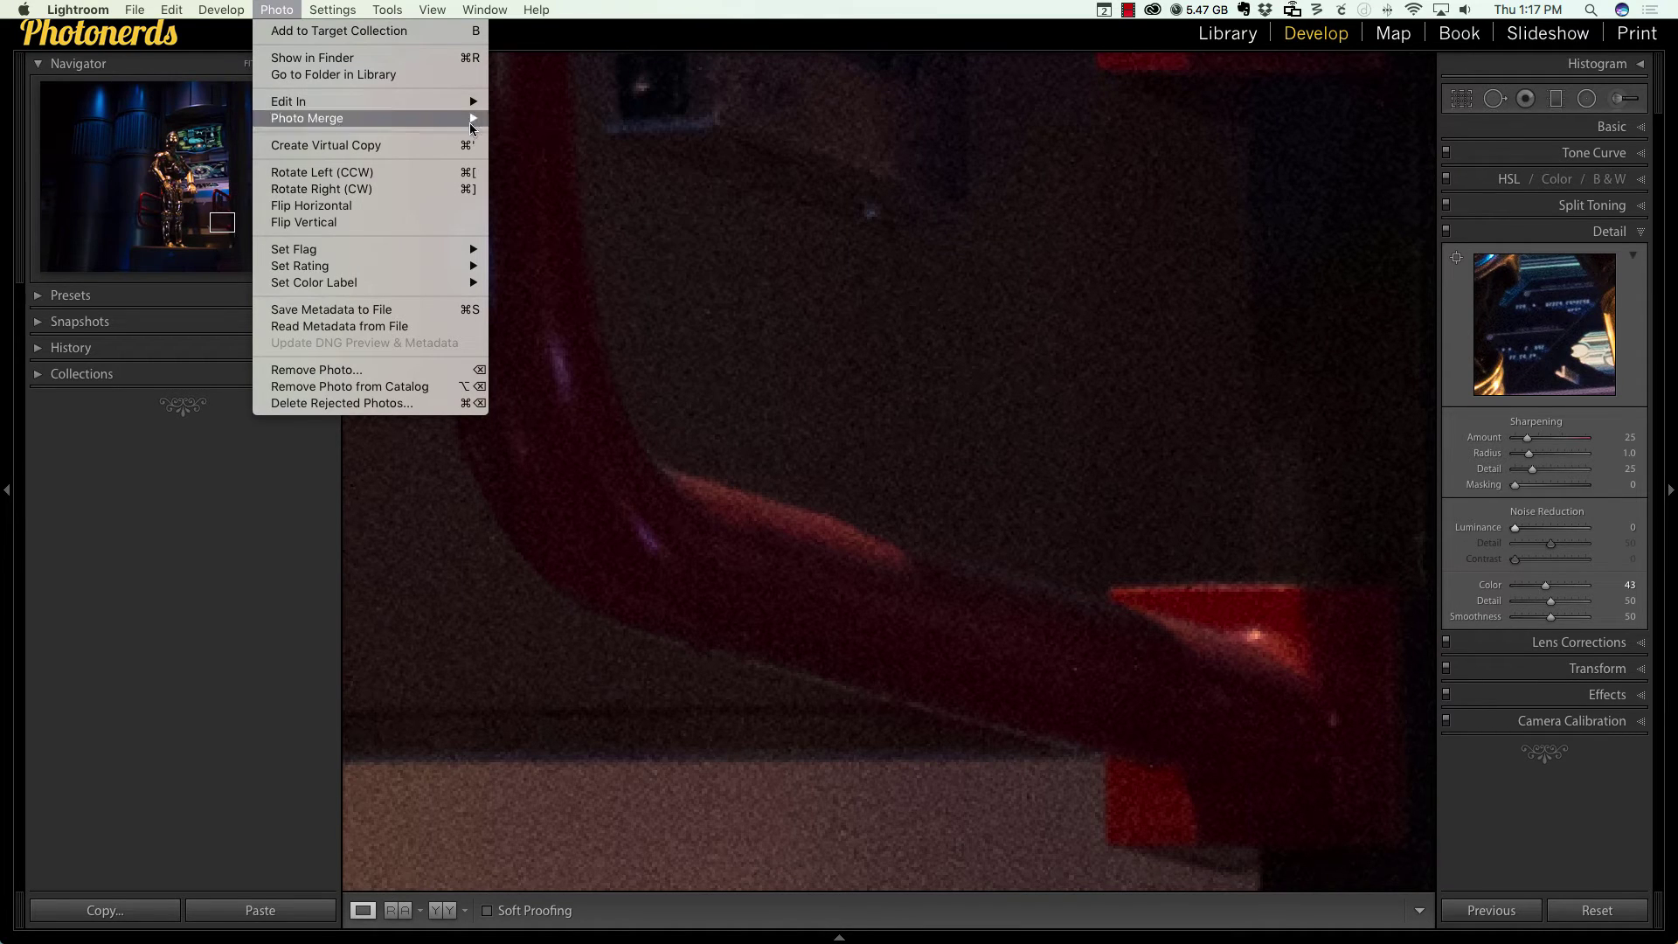
mouse_move(471, 103)
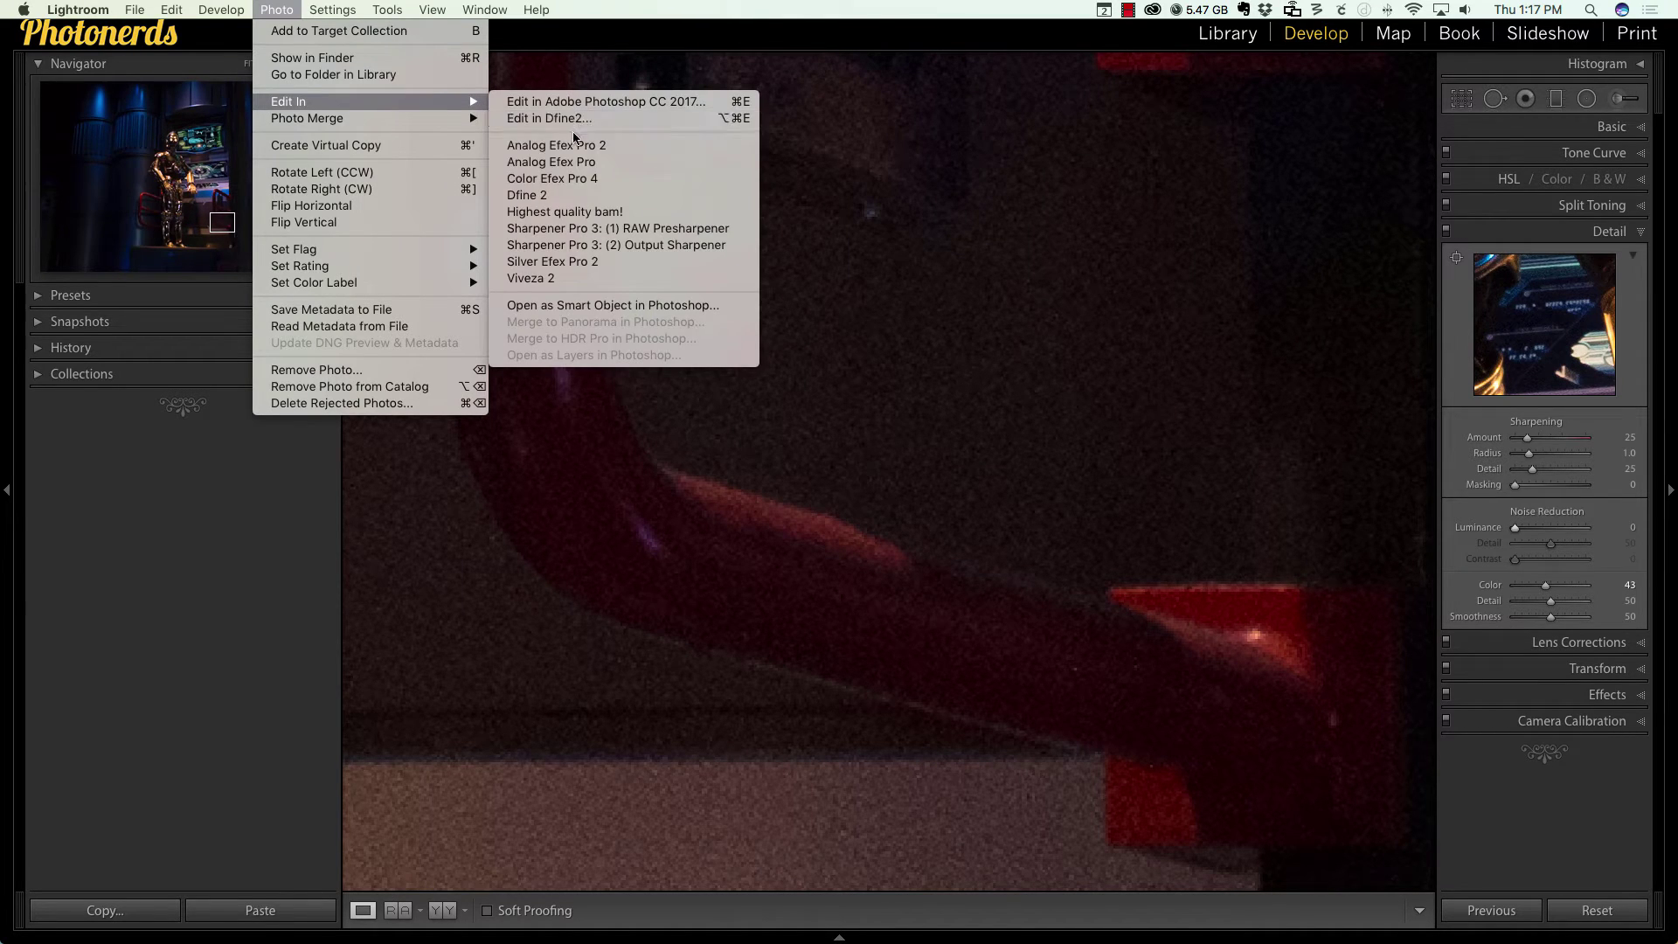
left_click(605, 199)
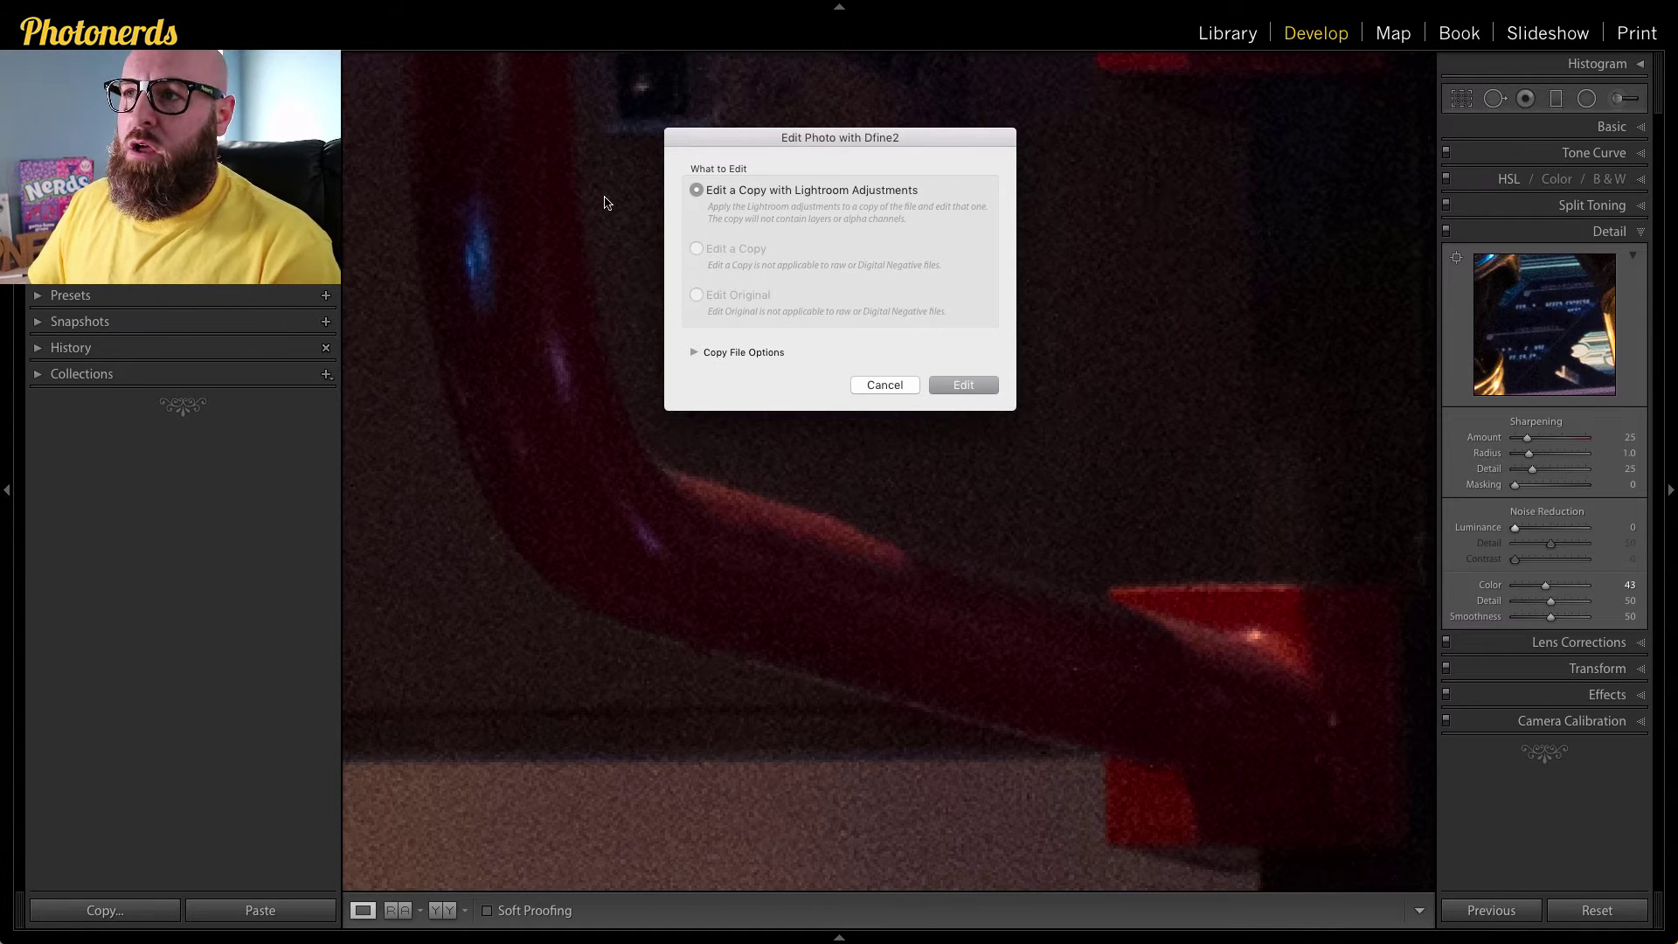
left_click(962, 386)
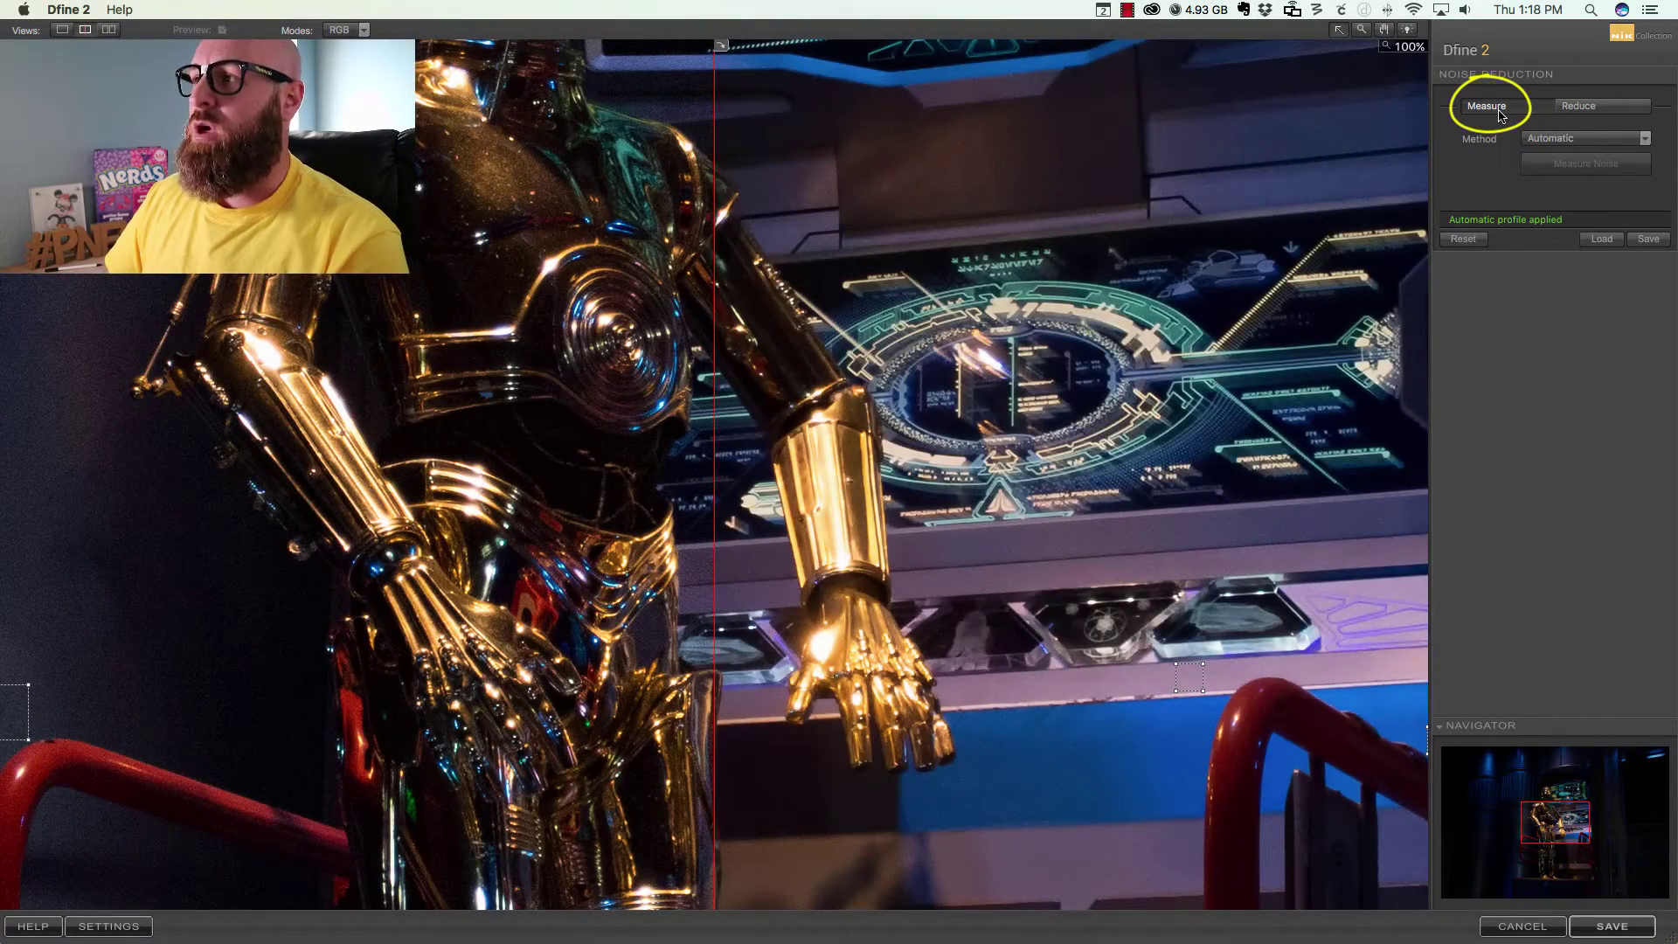
Switch the noise reduction method to Color Ranges and delete the blue color range.
left_click(1595, 110)
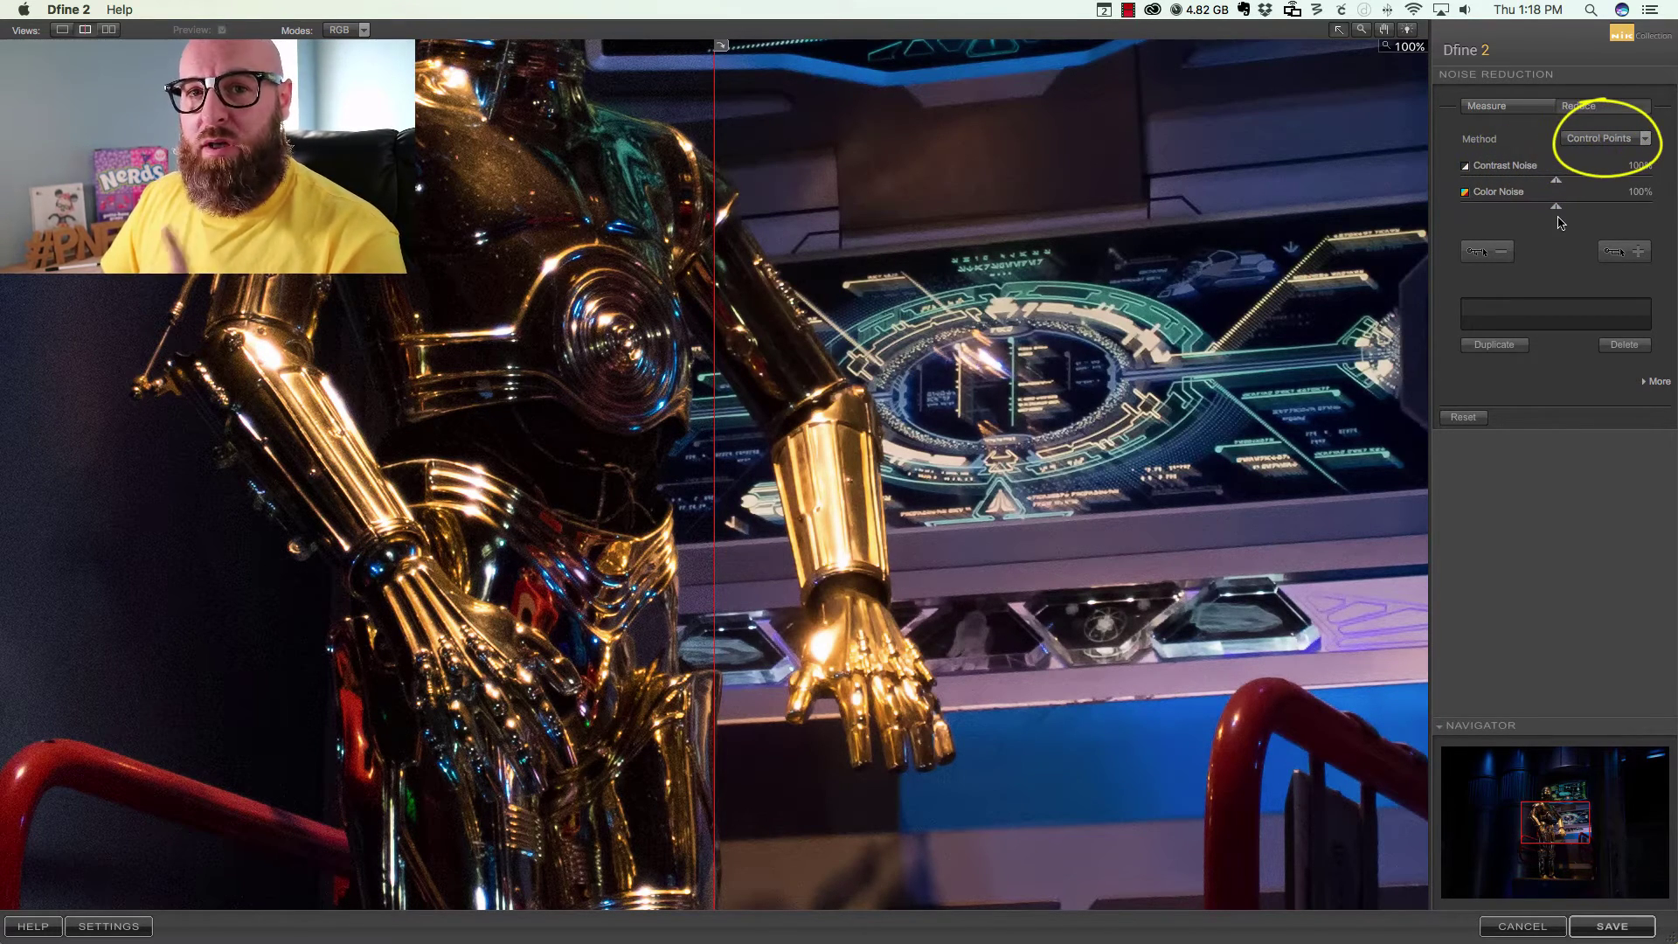
left_click(1645, 144)
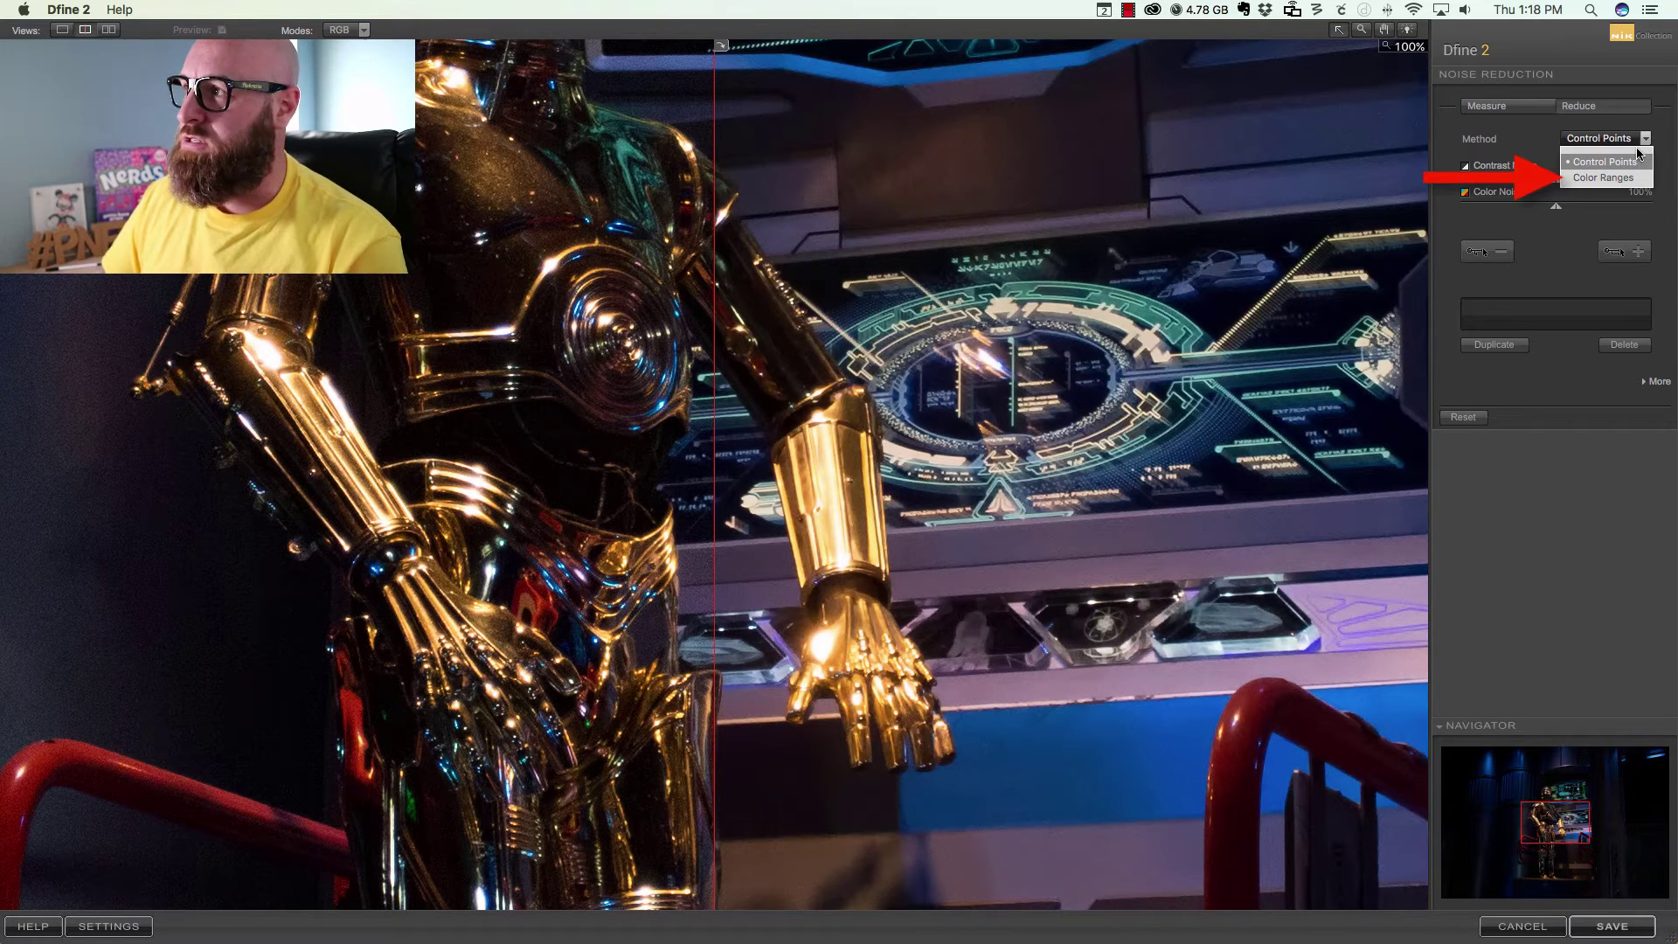
left_click(1616, 179)
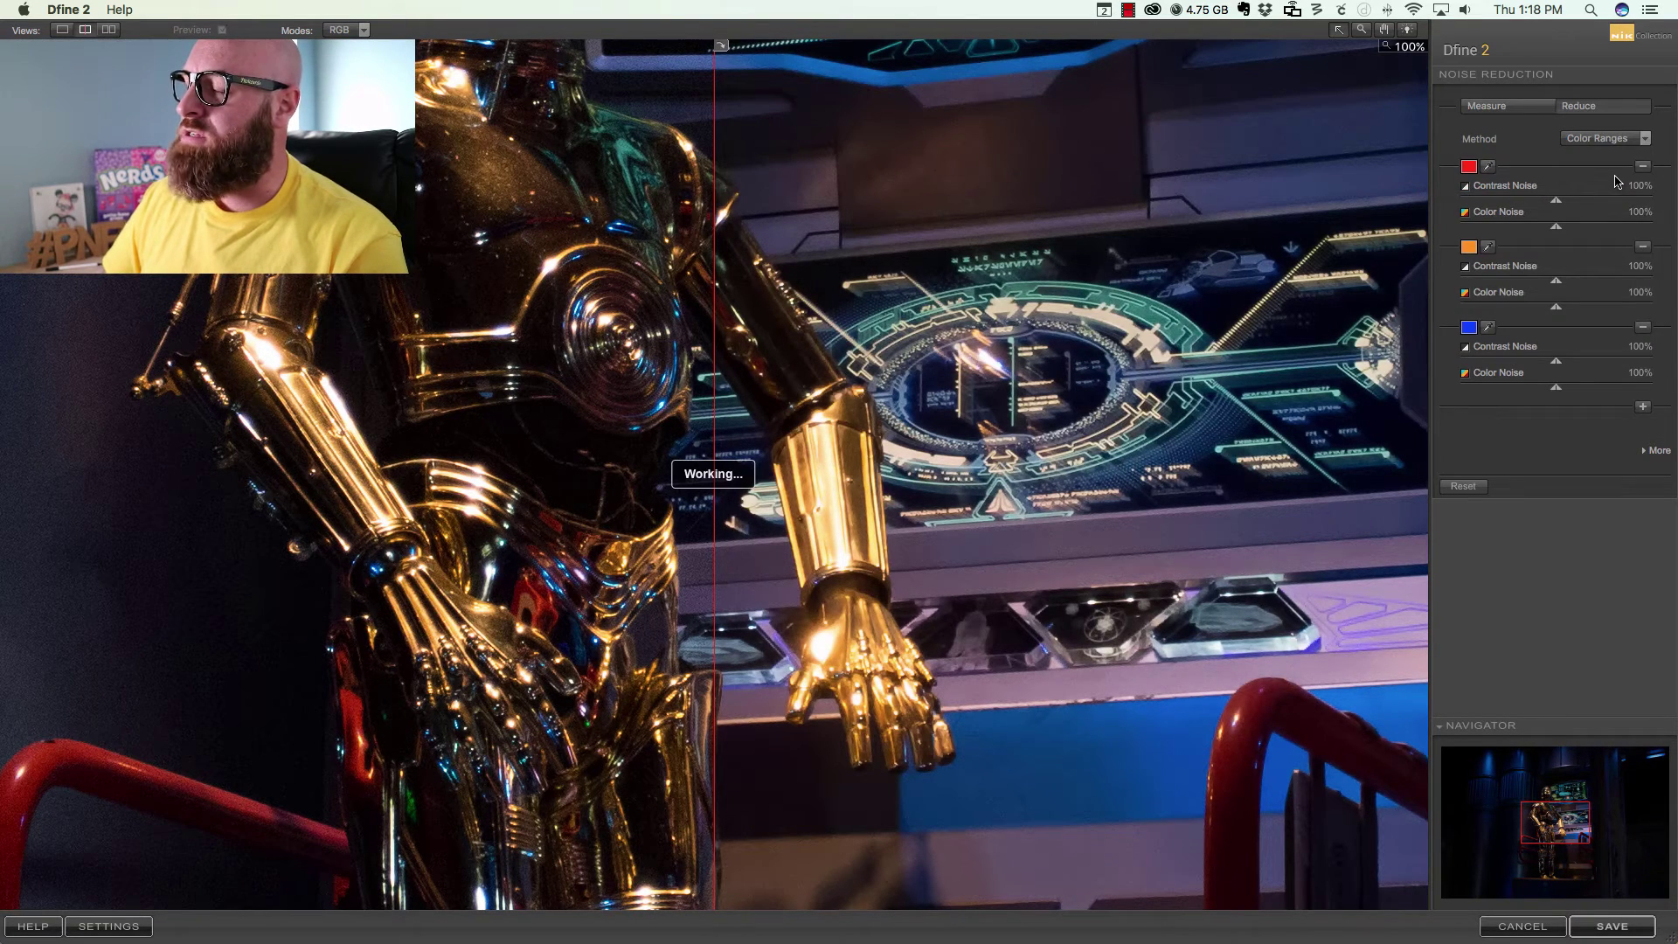
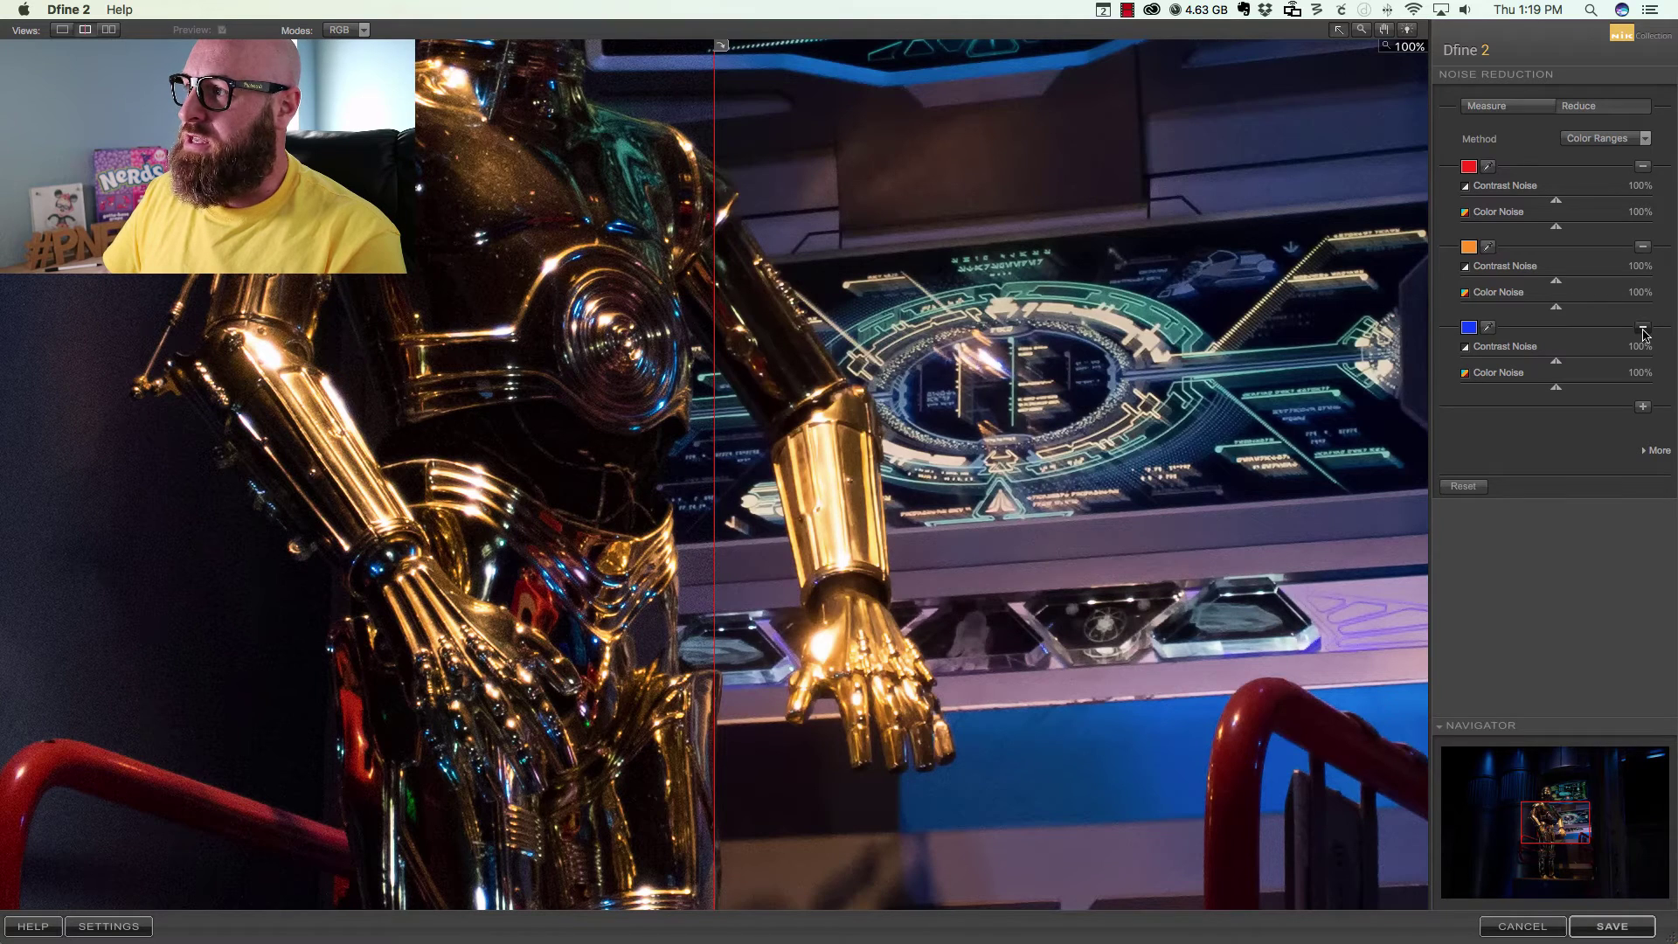
left_click(1643, 331)
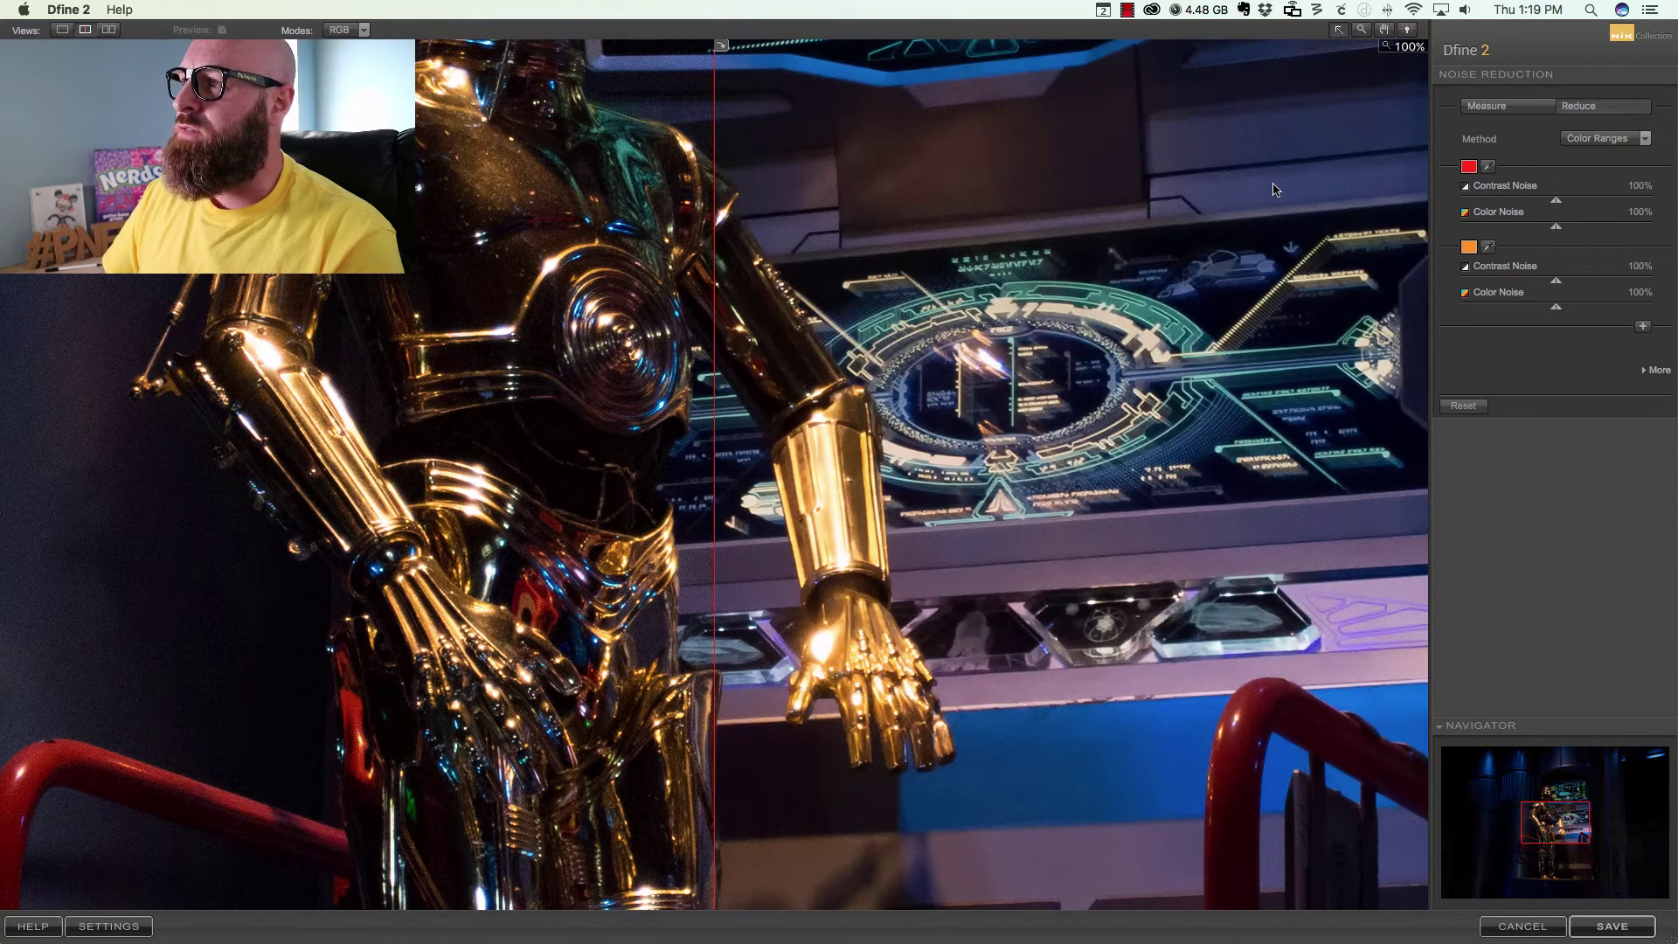
Sample the bluish wall panel for the first color range, with contrast noise at 146% and color noise at 113%.
left_click_drag(1274, 188, 933, 505)
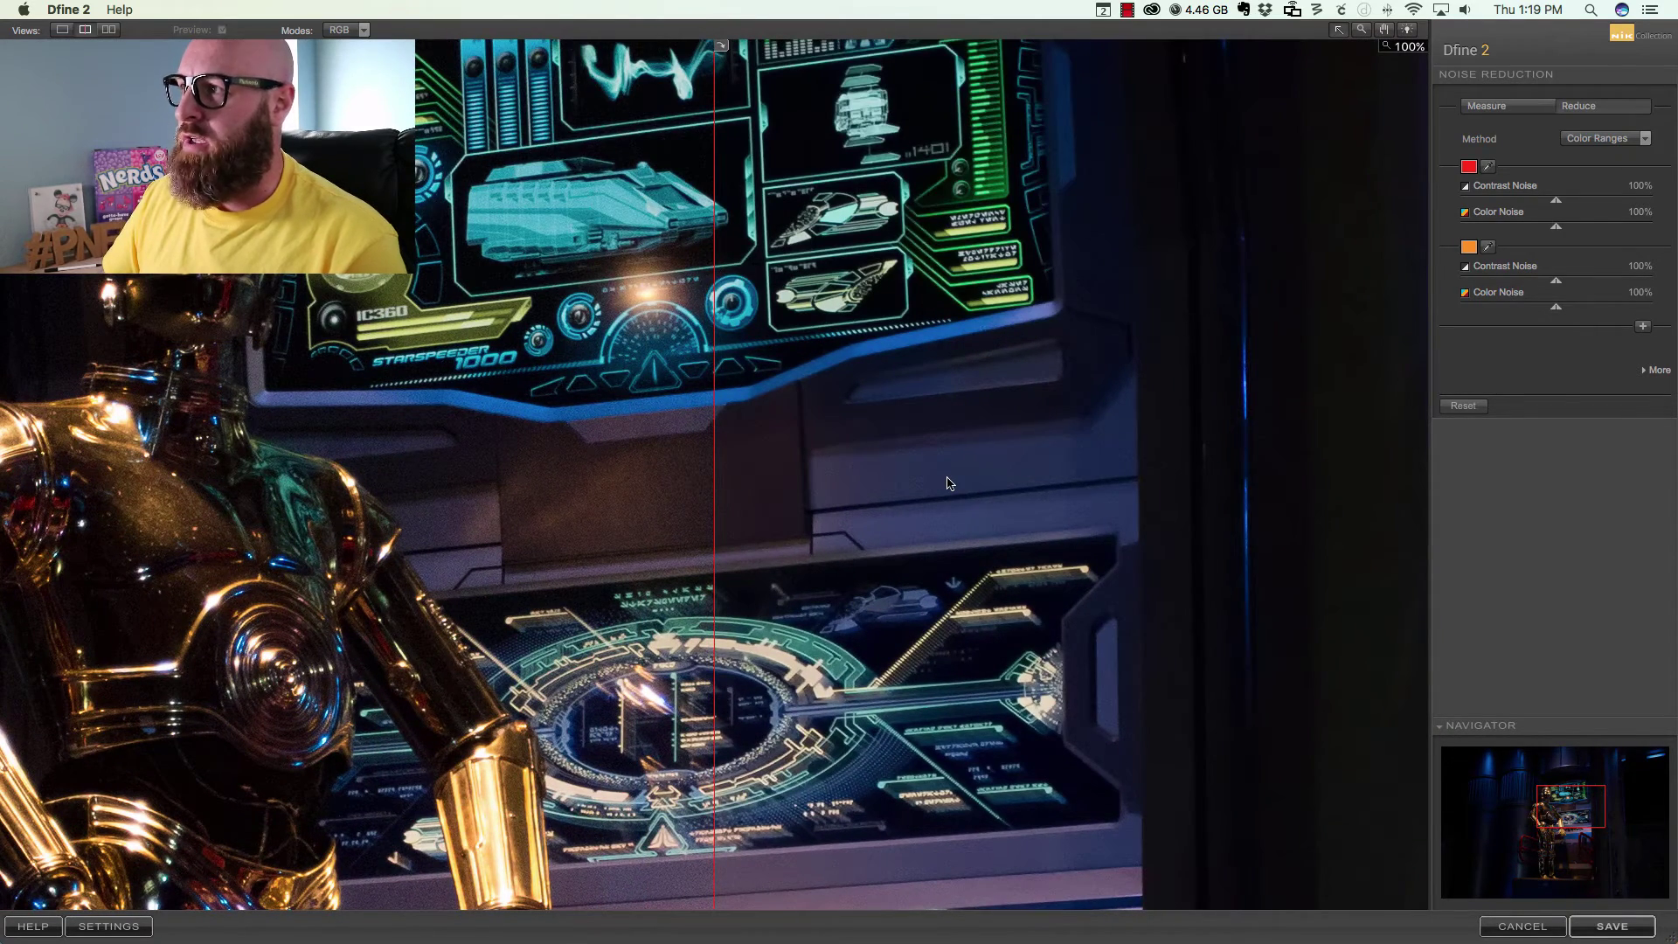
left_click(1490, 172)
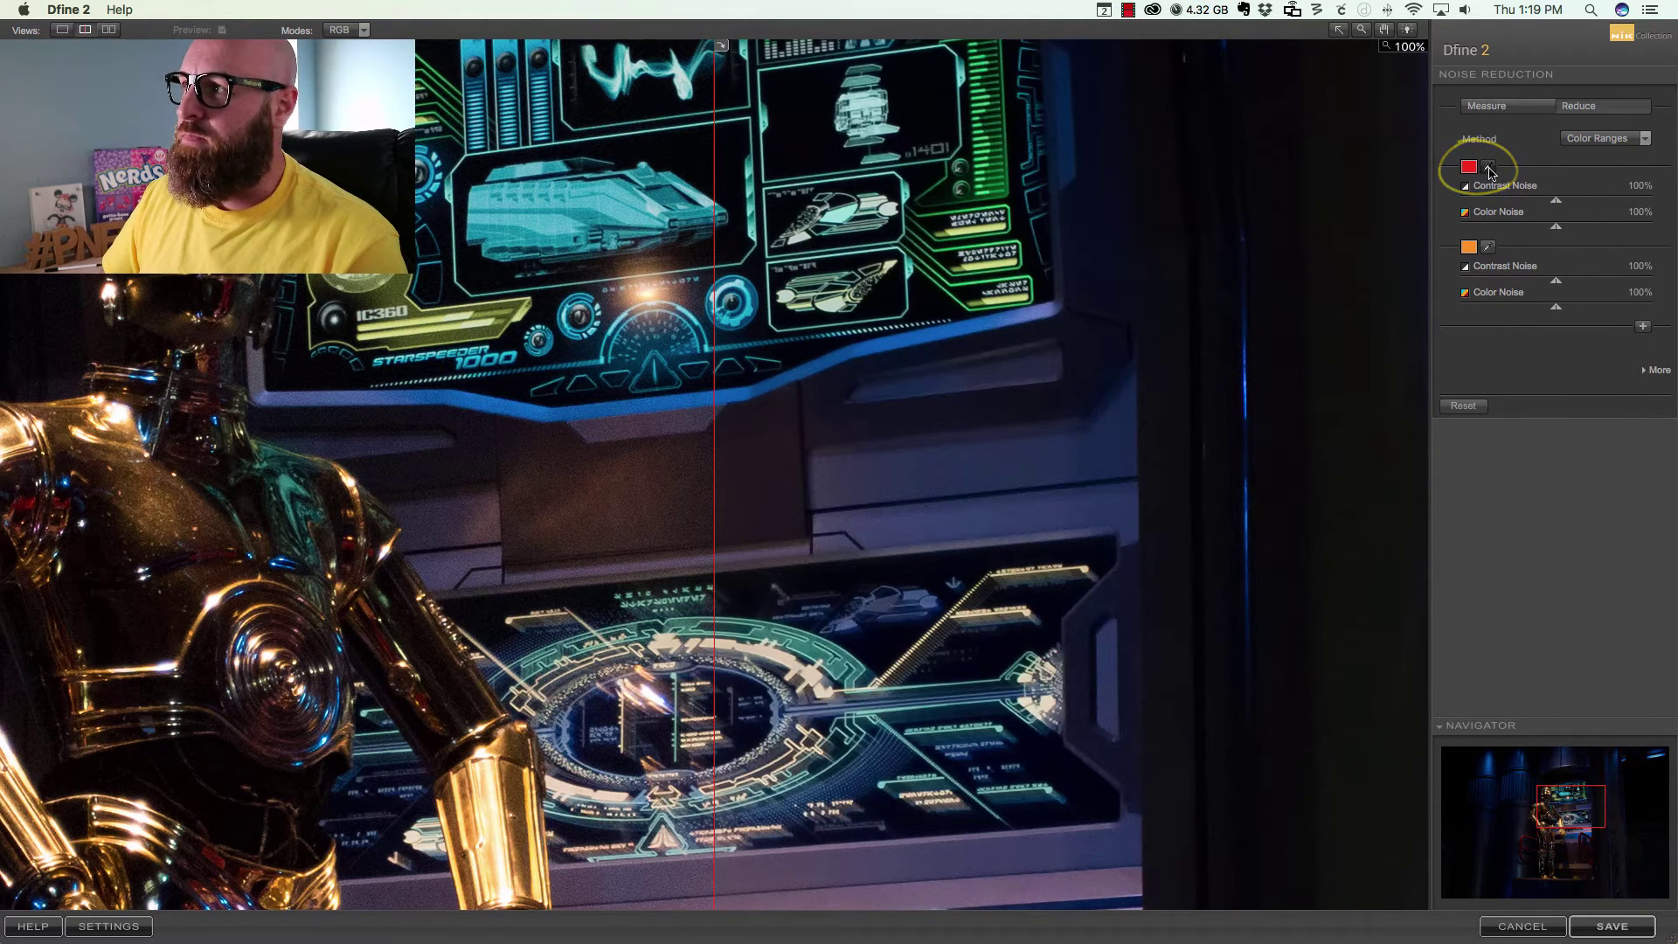
left_click(922, 468)
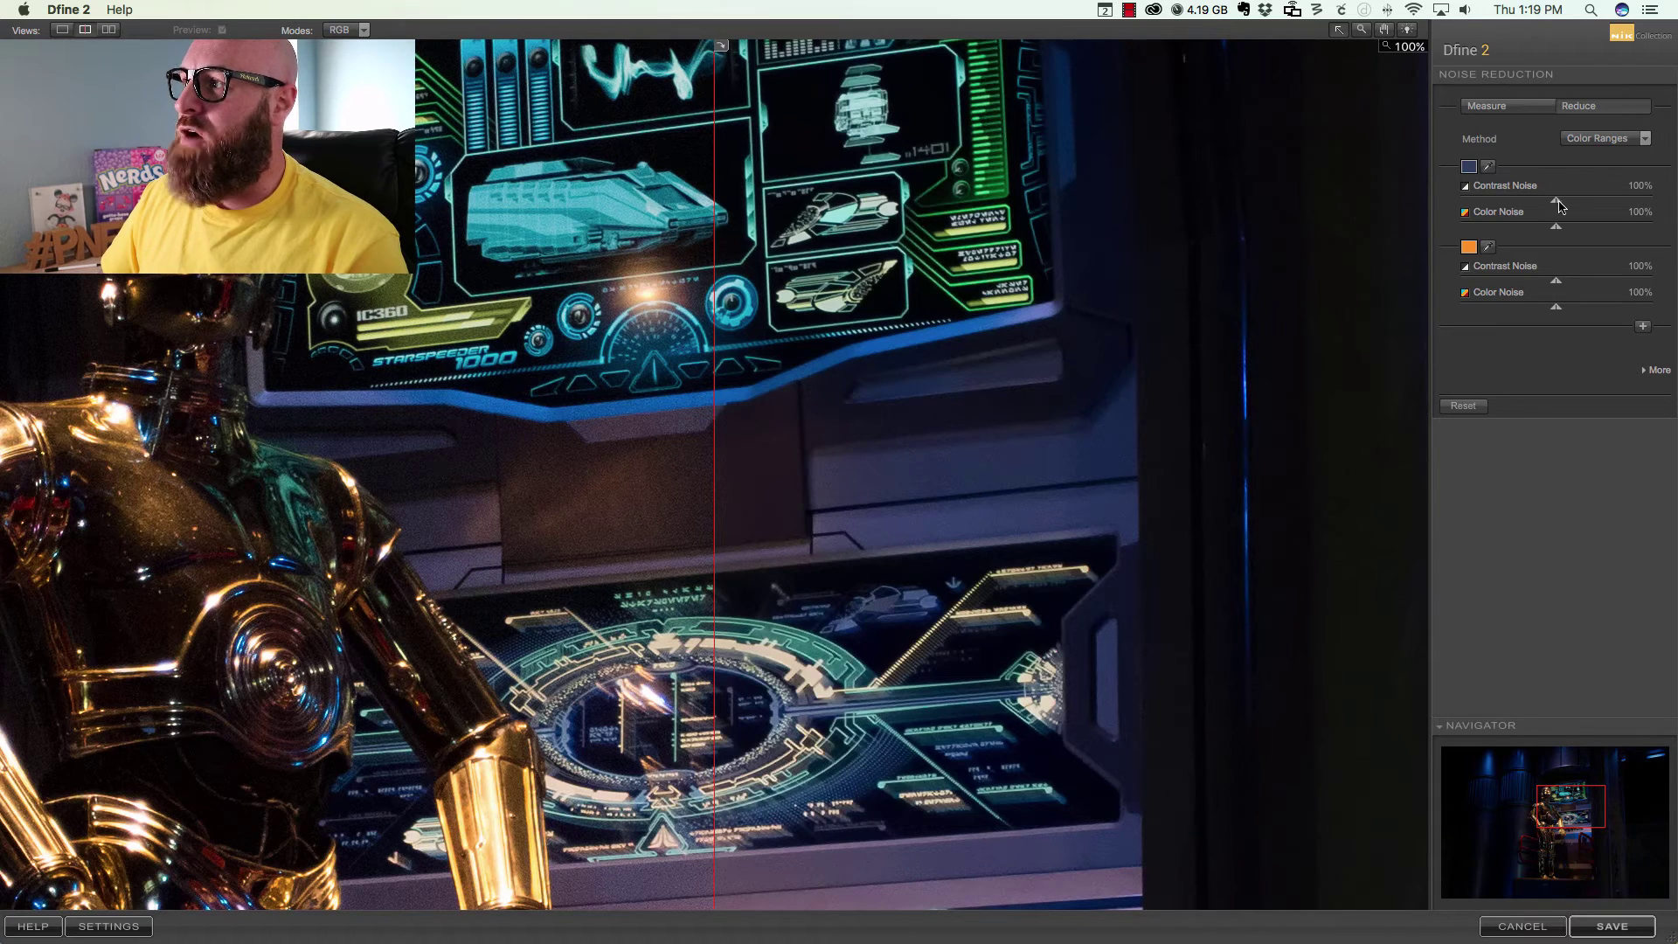
left_click_drag(1557, 203, 1597, 205)
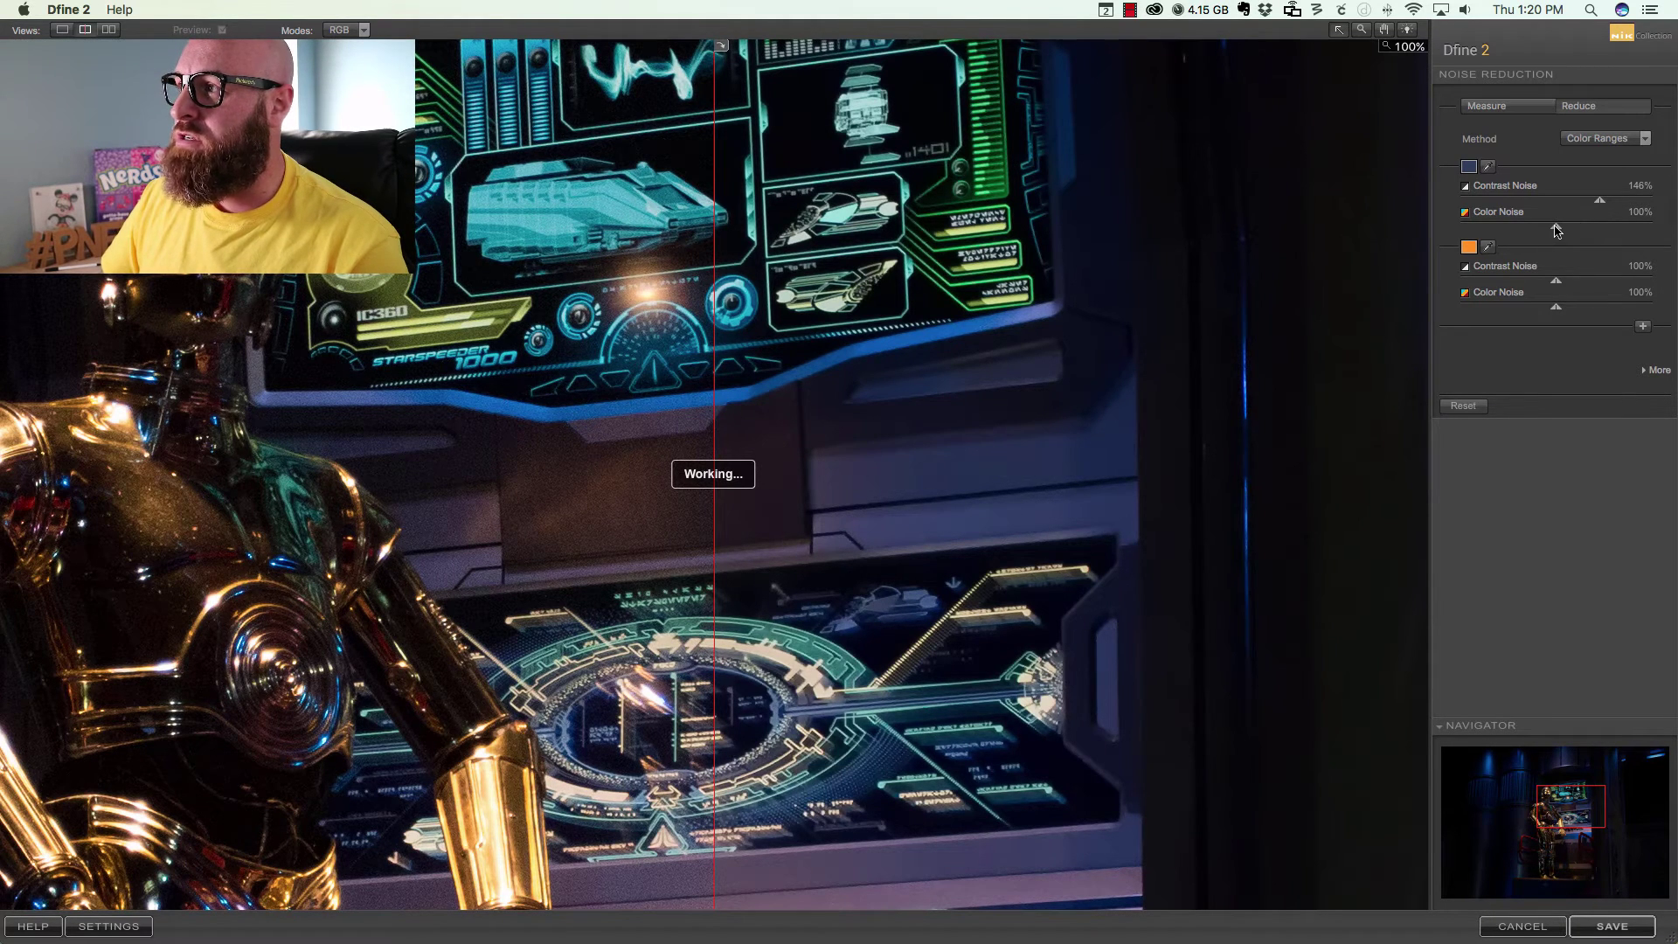
left_click_drag(1557, 231, 1565, 230)
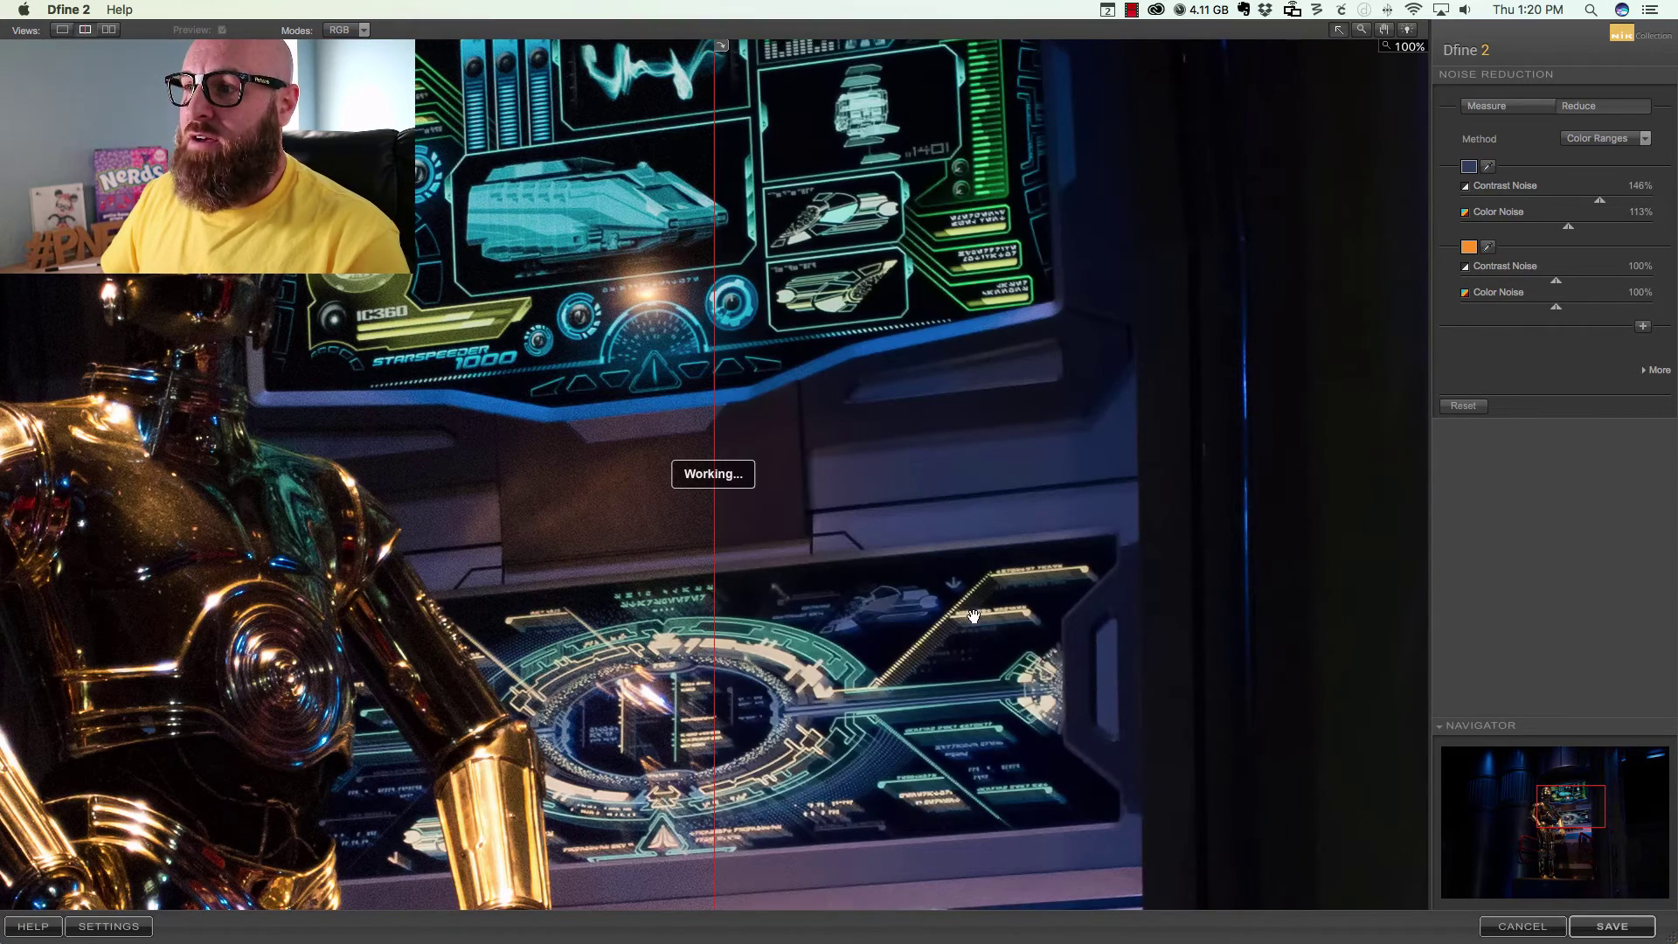
Sample the red handrail for the second color range, with contrast noise at 123% and color noise at 119%.
left_click_drag(973, 615, 1019, 288)
left_click_drag(993, 477, 1012, 288)
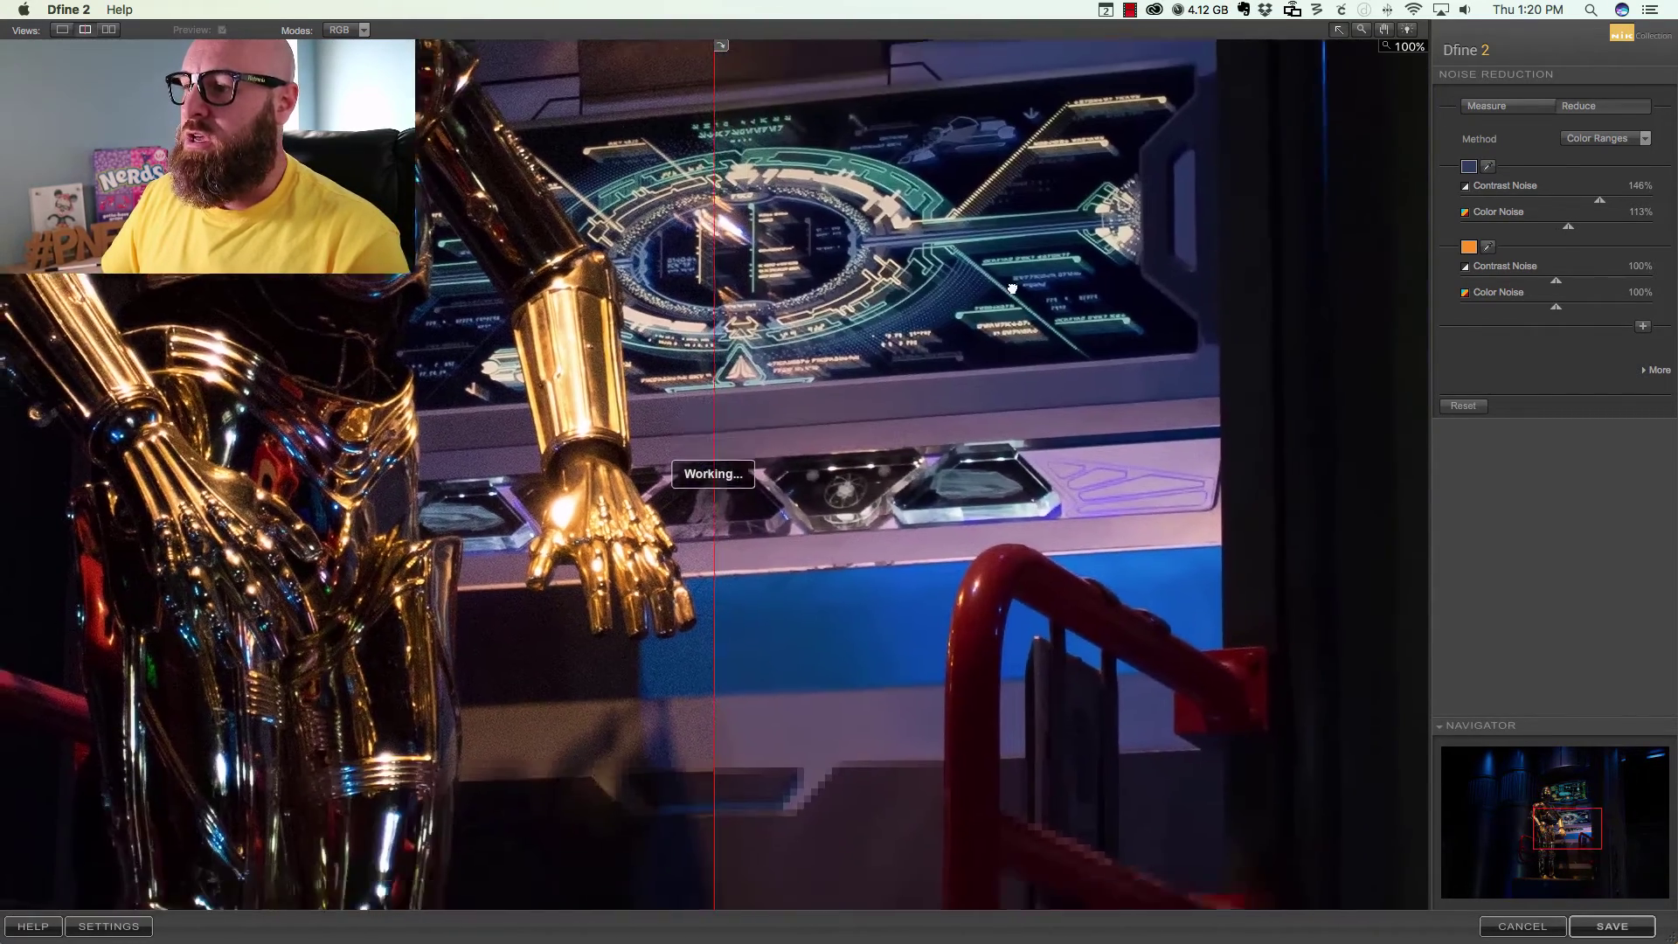
left_click_drag(965, 786, 910, 363)
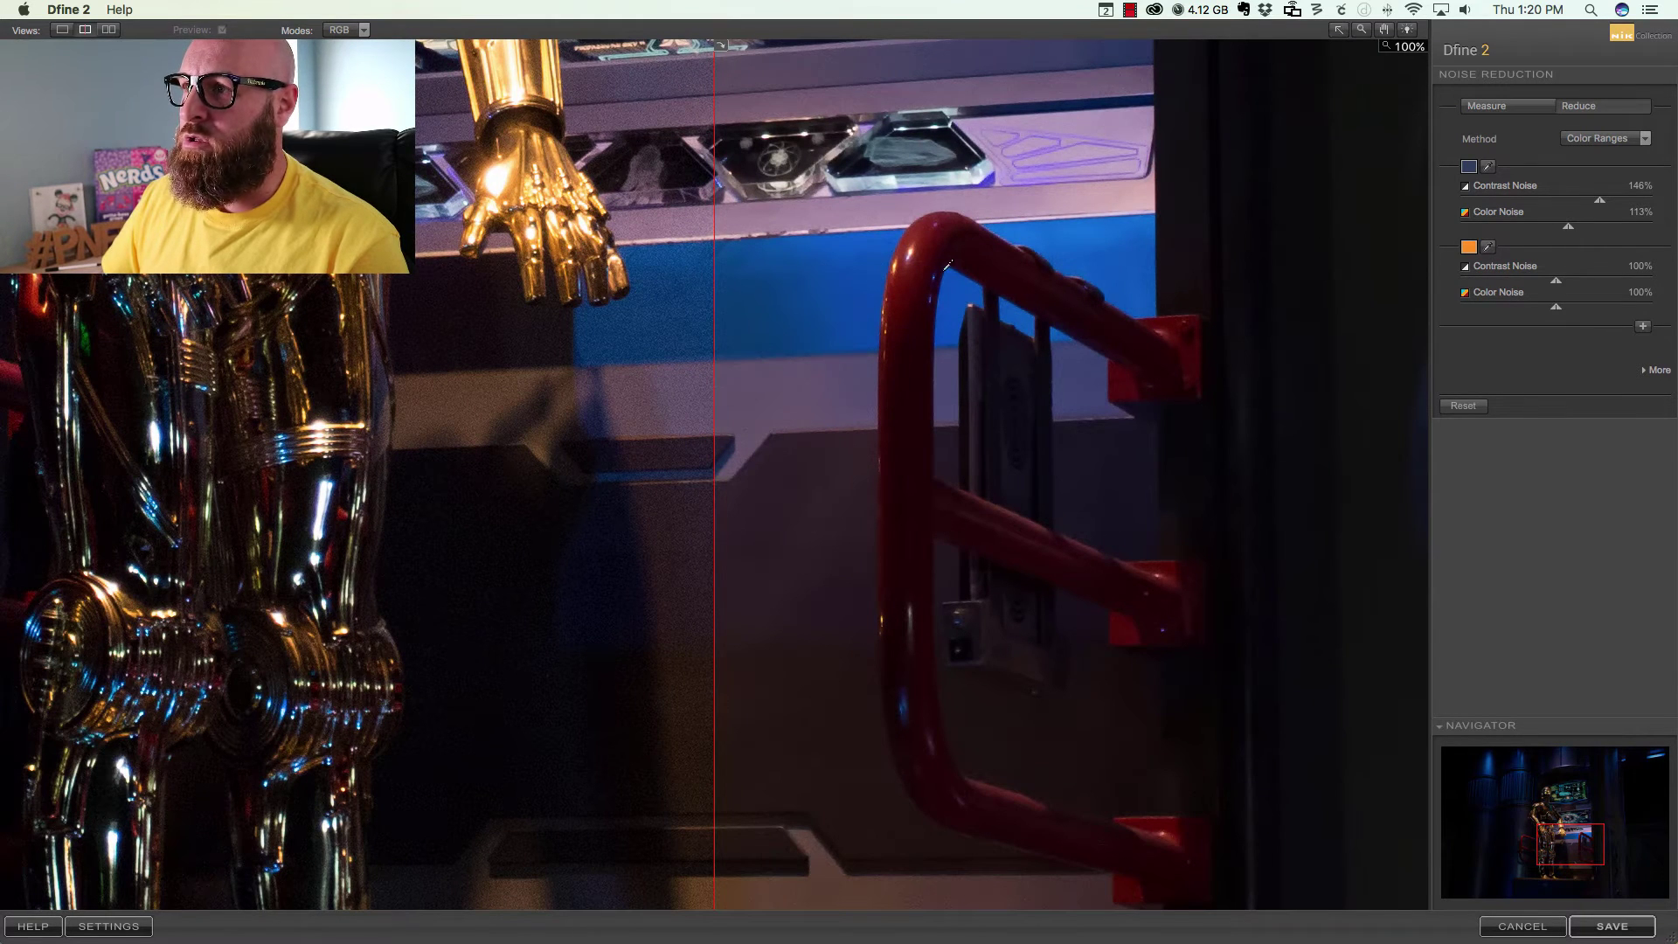
left_click(912, 236)
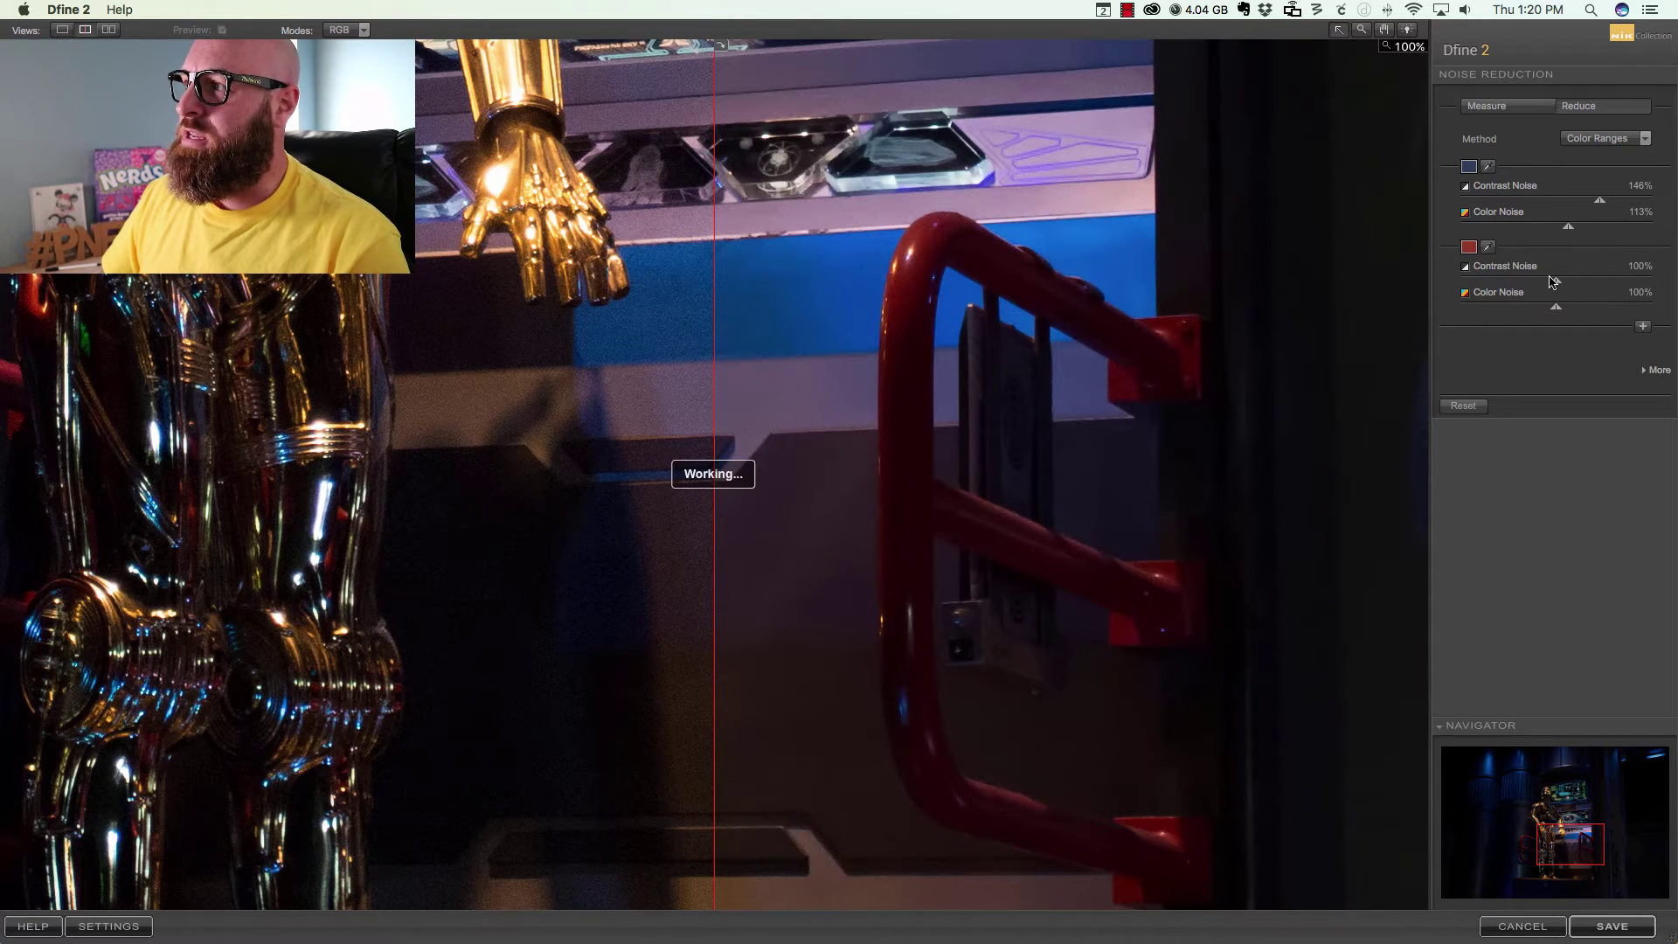
mouse_move(1557, 282)
left_mouse_down()
mouse_move(1574, 285)
mouse_move(1572, 312)
left_mouse_up()
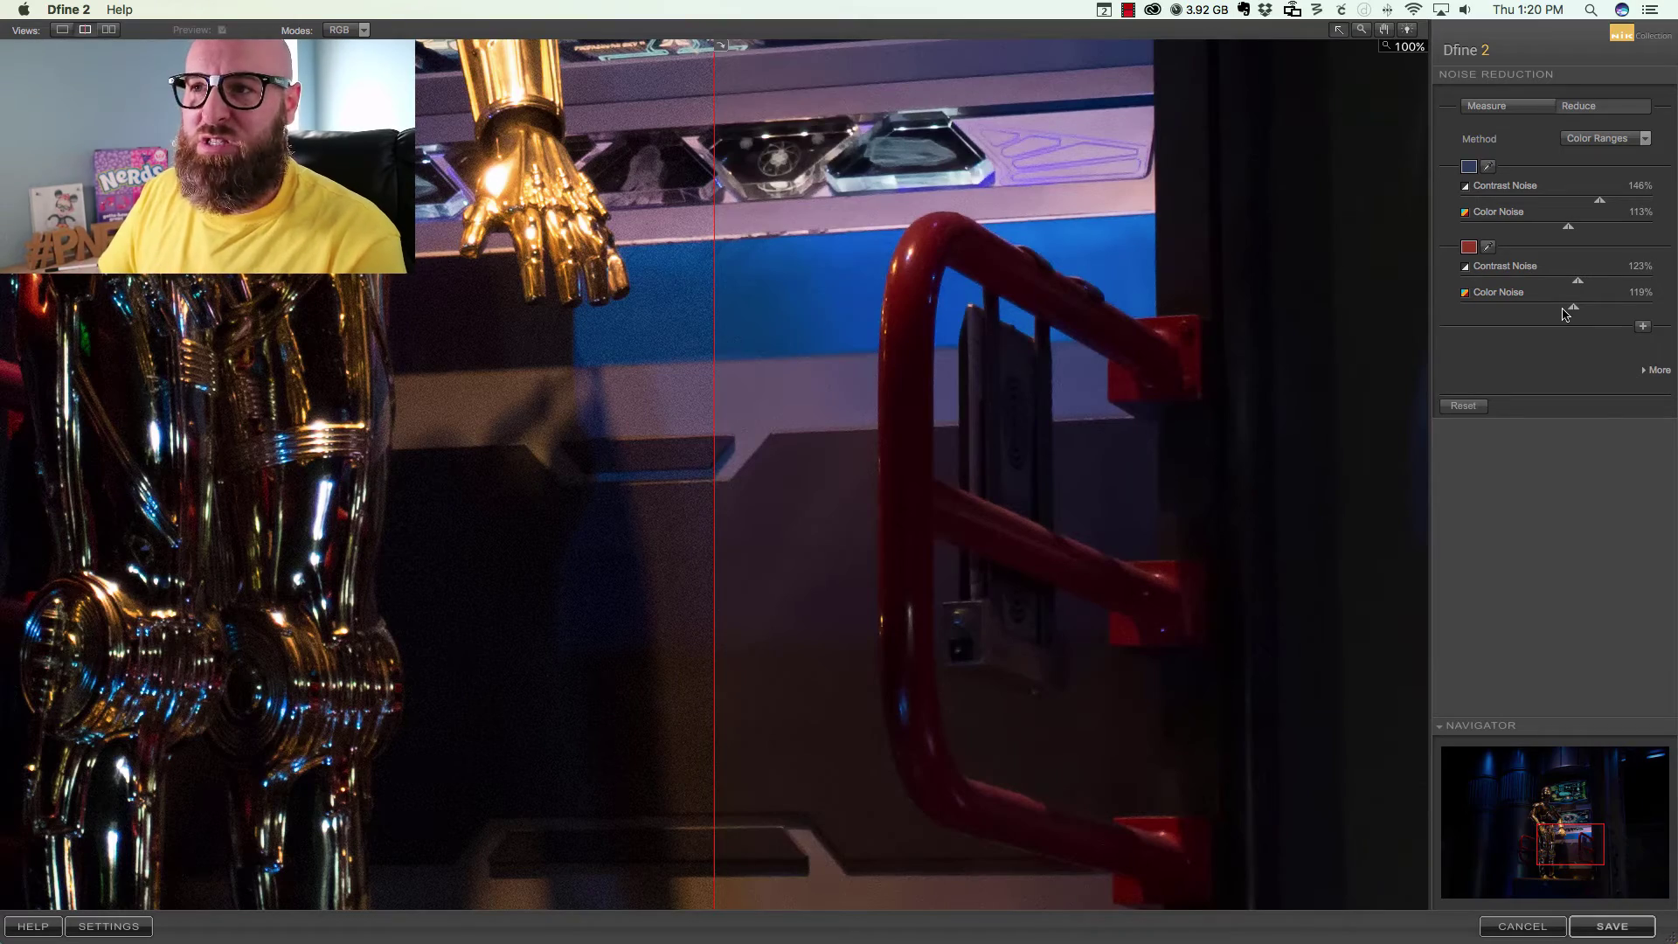
Add a third color range sampled from the robot's golden forearm and set its contrast noise to 135%.
left_click_drag(764, 344, 1142, 457)
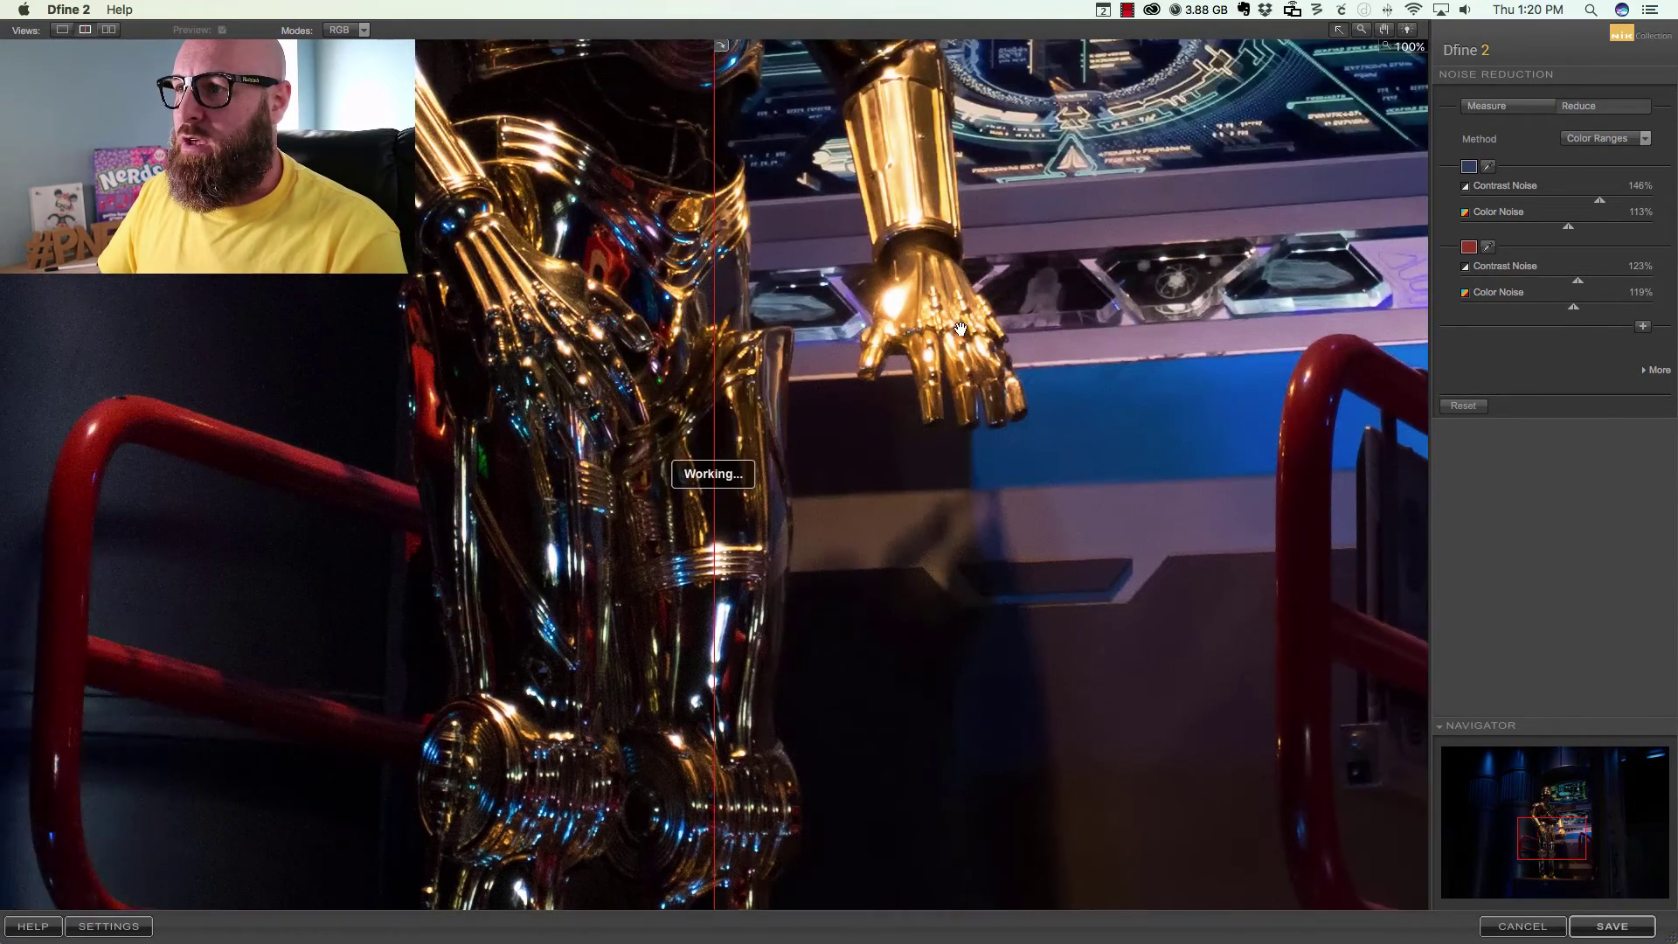
left_click_drag(960, 329, 999, 455)
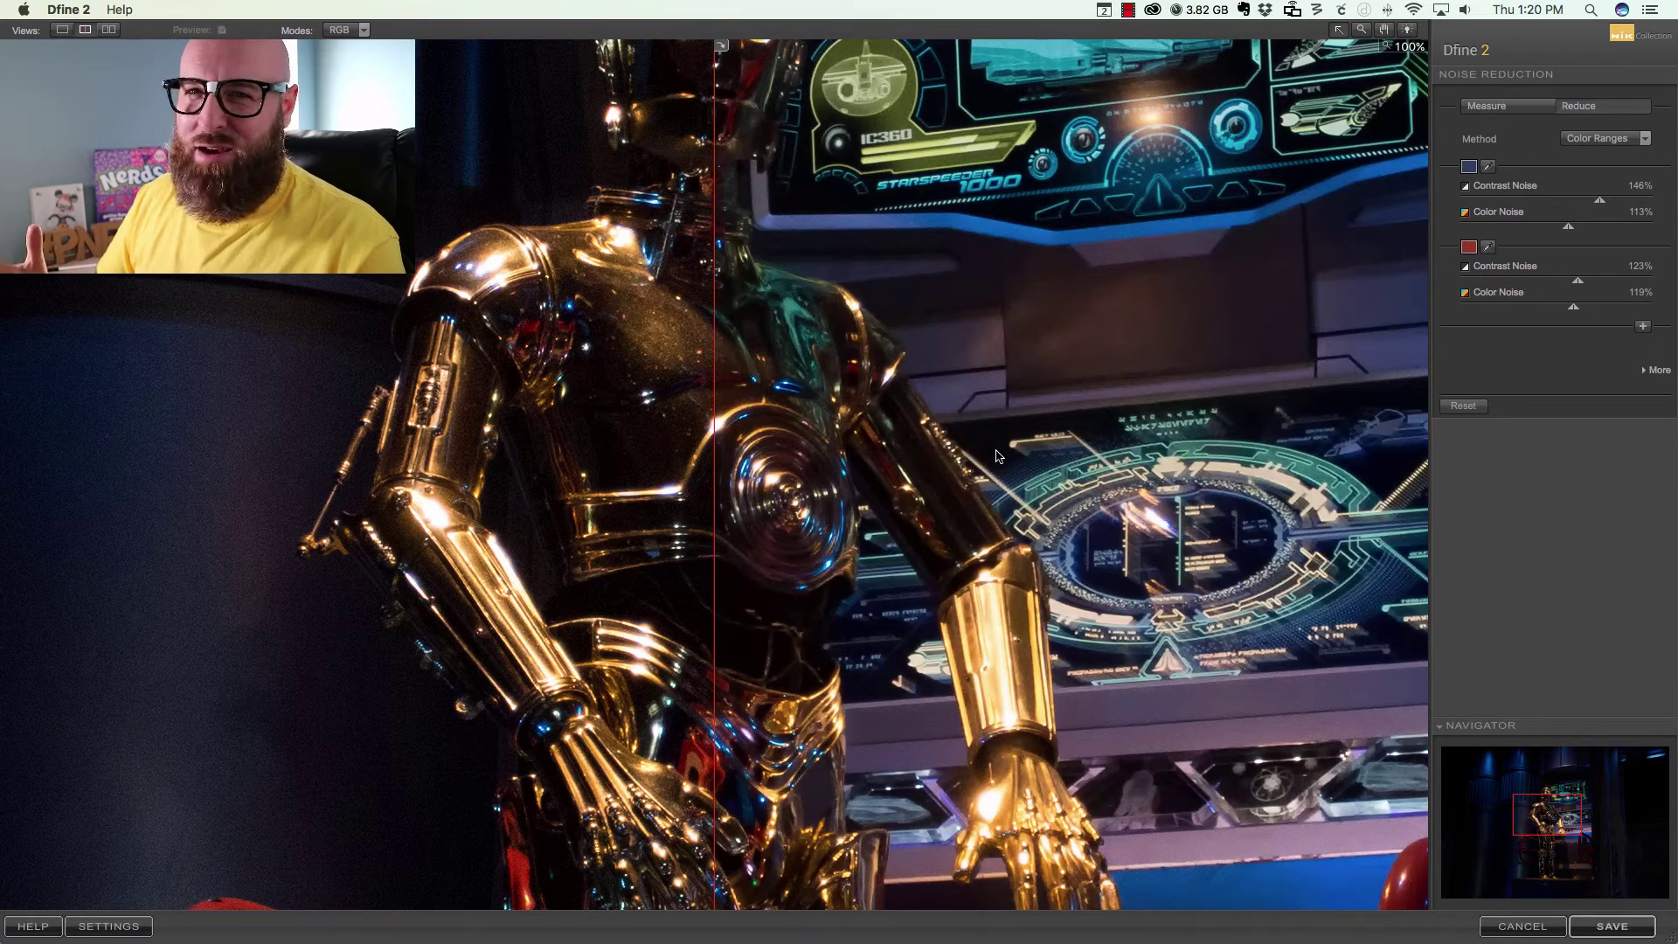
left_click_drag(961, 651, 891, 385)
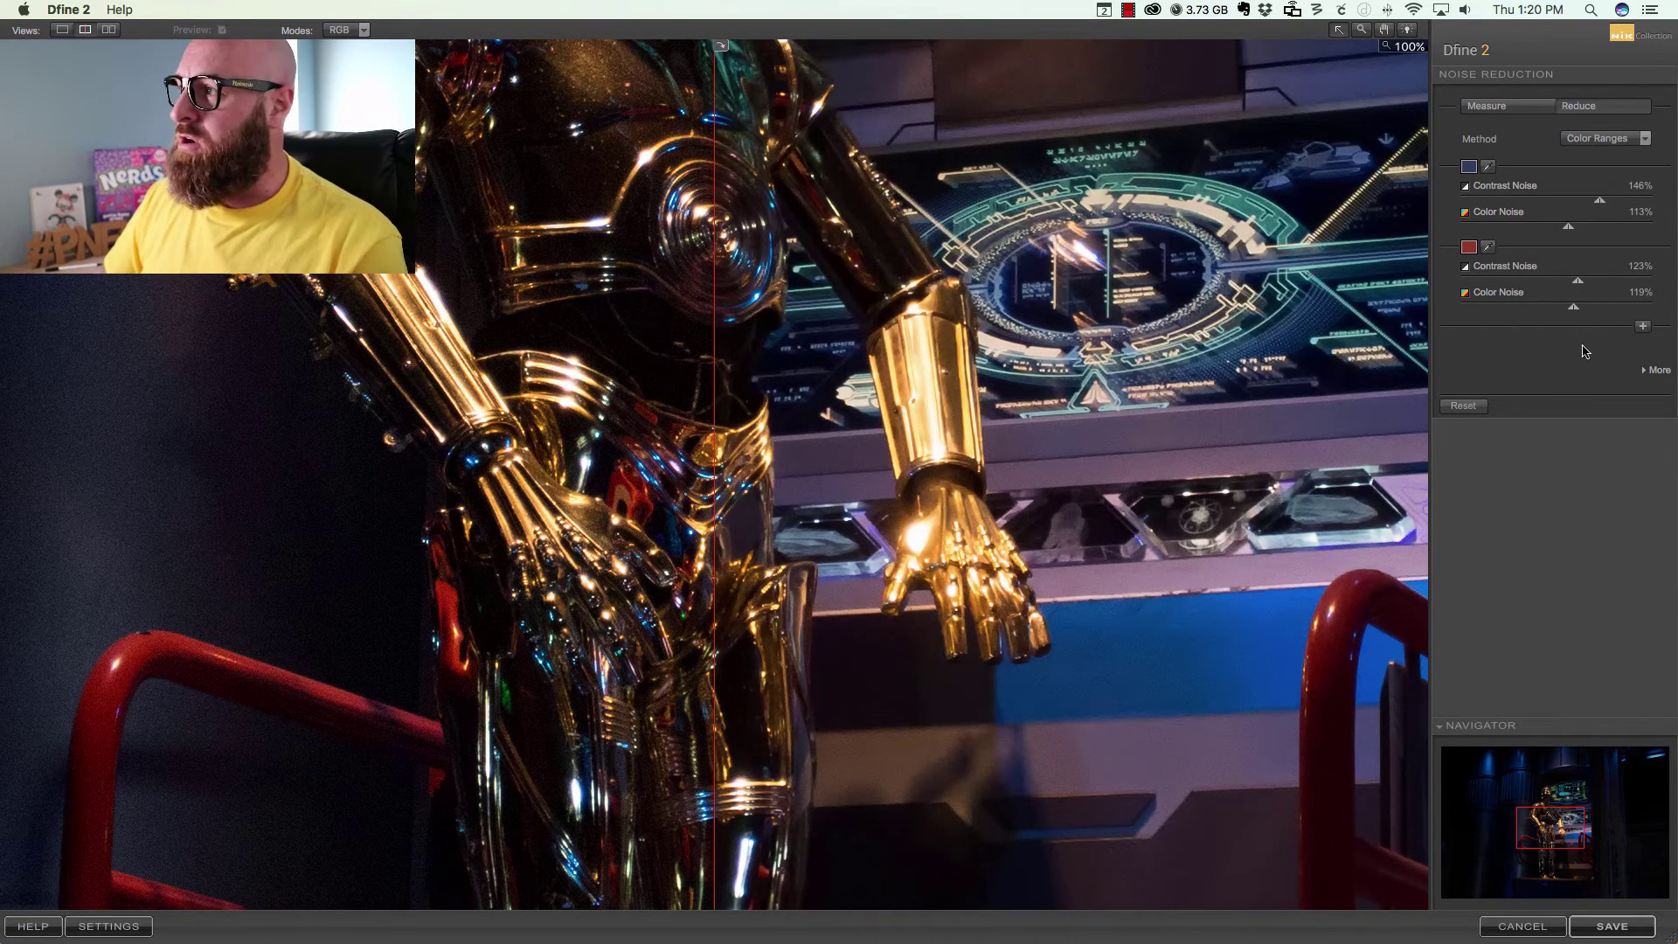
left_click(1643, 327)
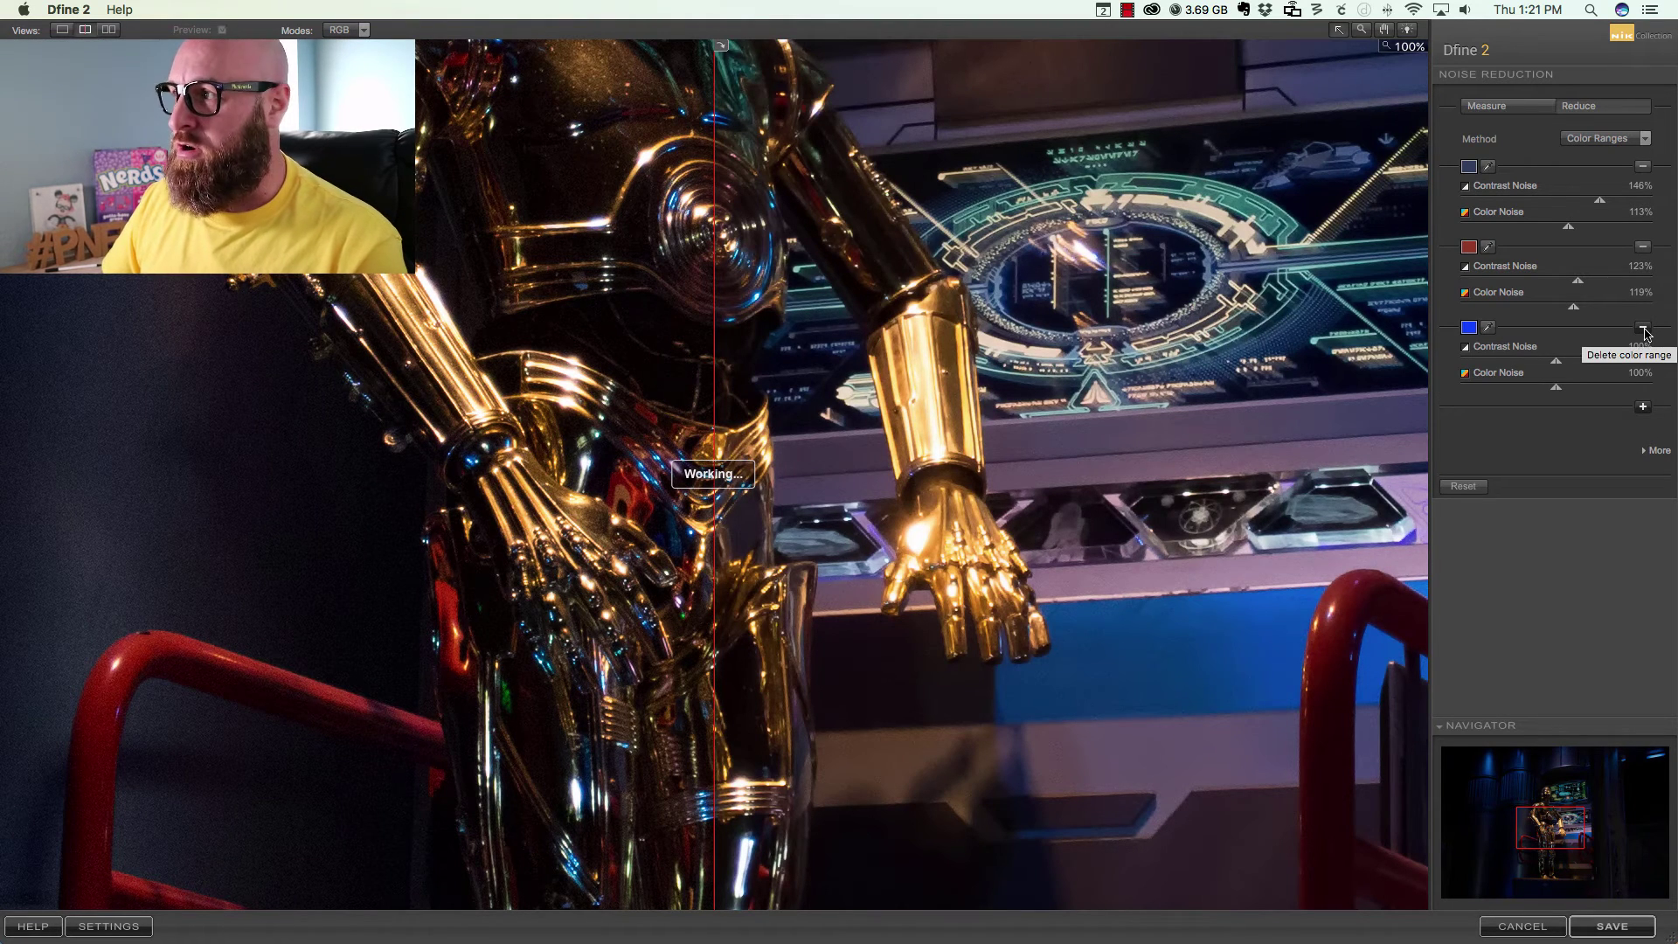
left_click(1486, 328)
left_click(951, 341)
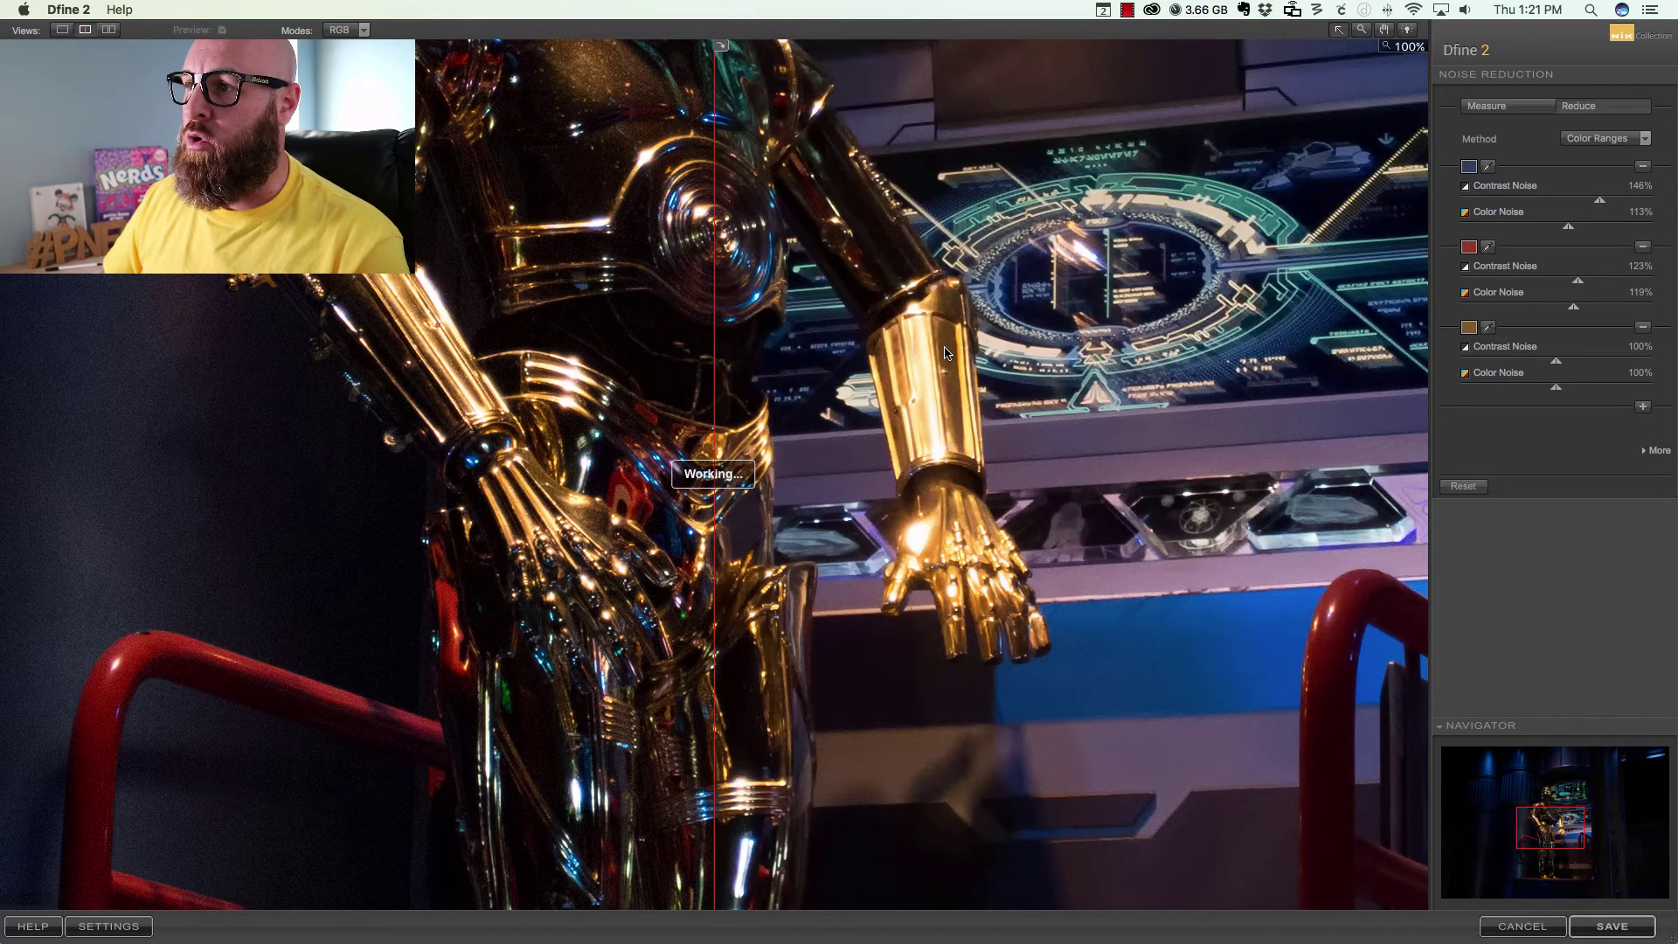
left_click_drag(1558, 365, 1590, 365)
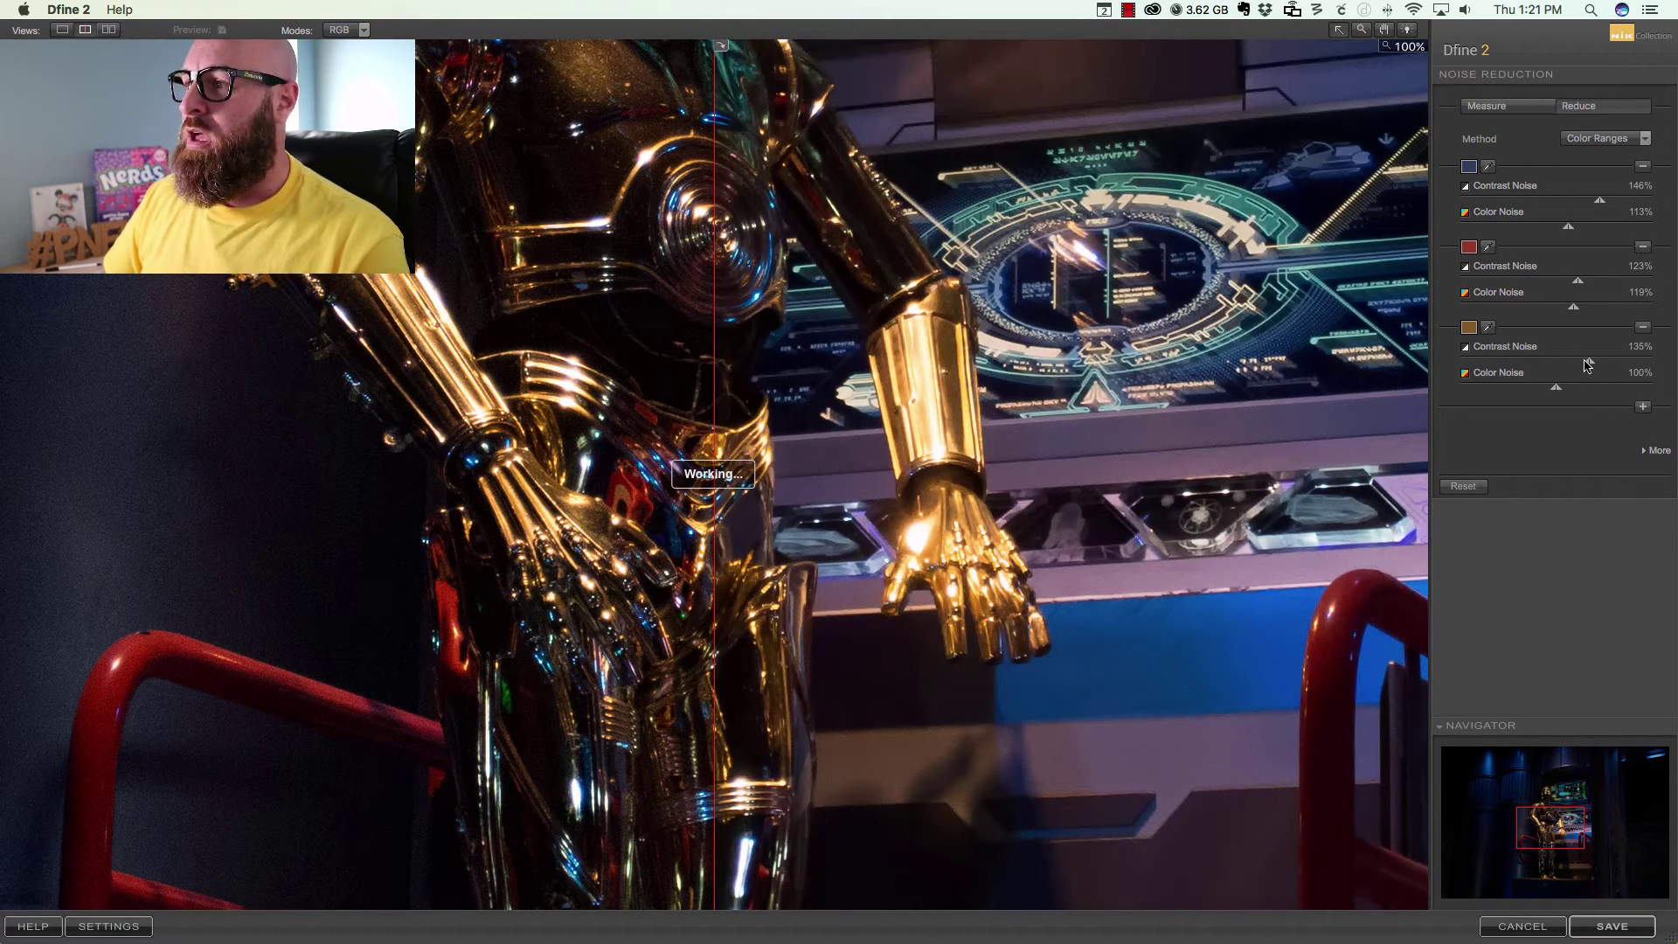
Add a fourth color range sampled from the forearm's bright highlight, with contrast noise at 125% and color noise at 112%.
left_click(1643, 408)
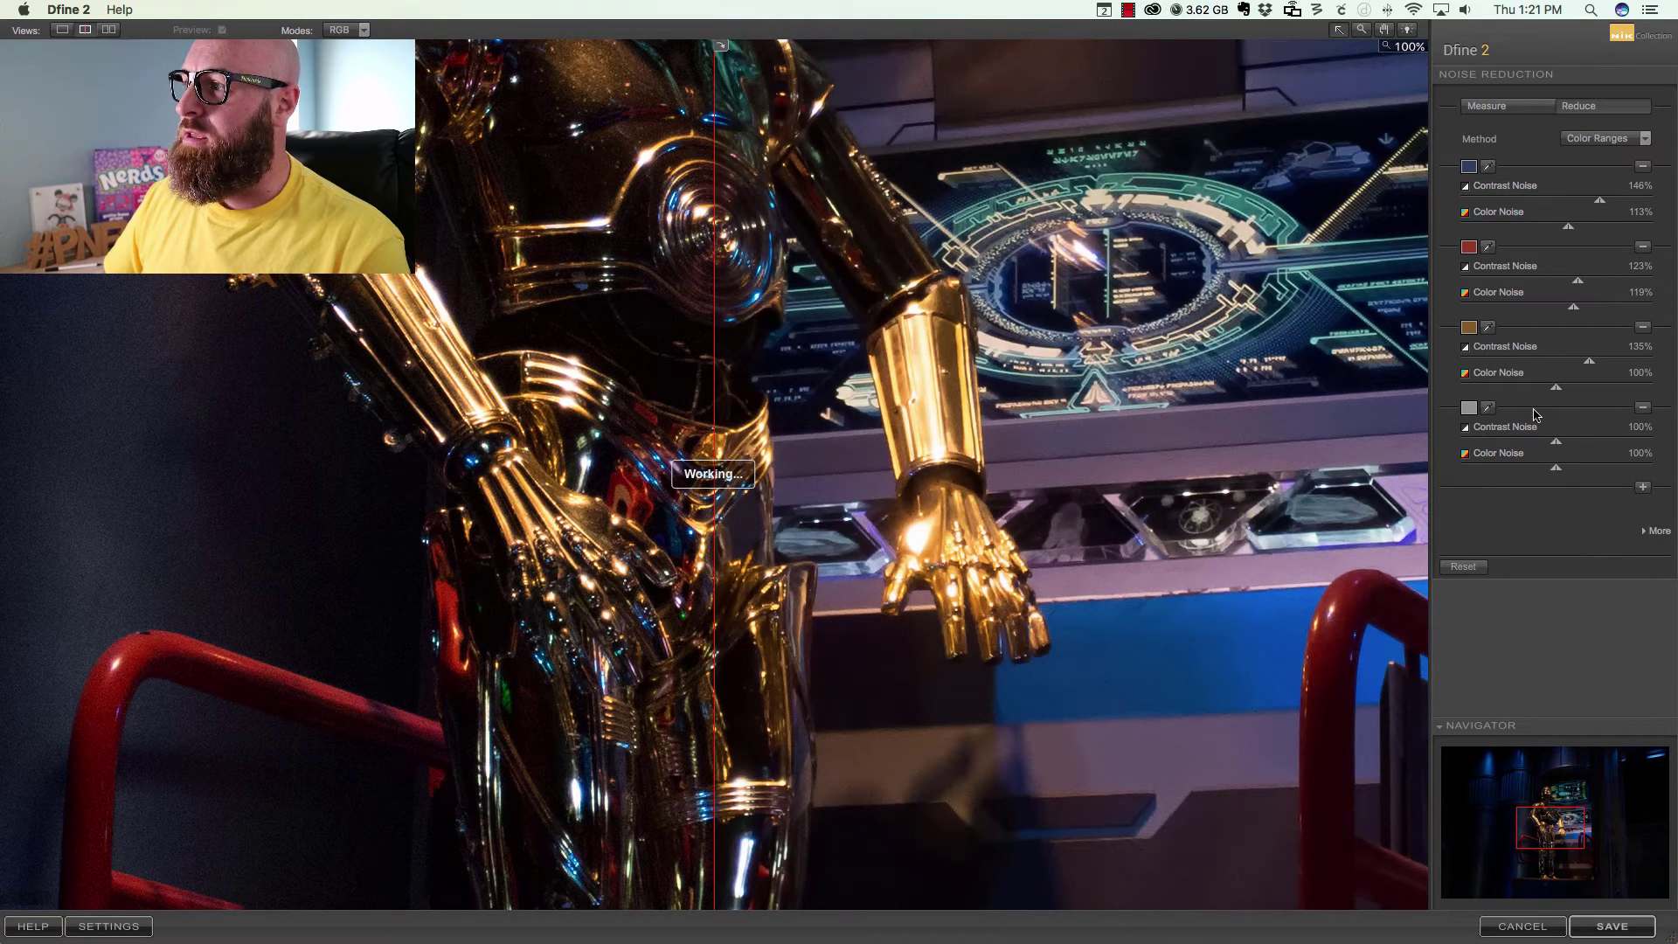
left_click(1488, 409)
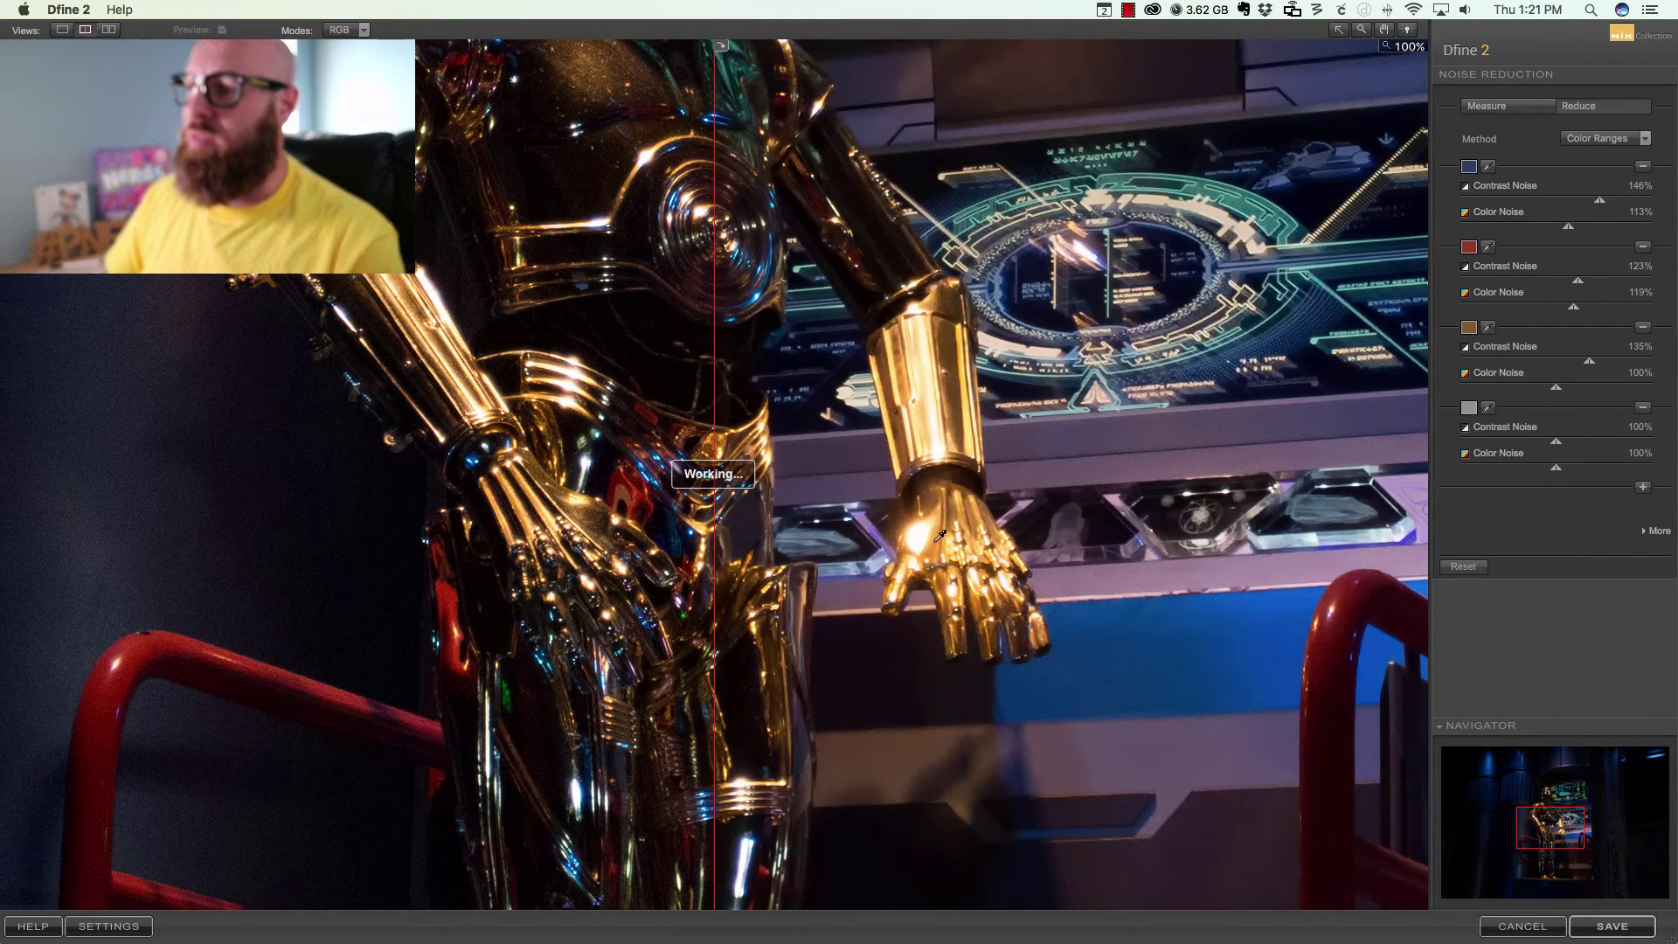
left_click(917, 418)
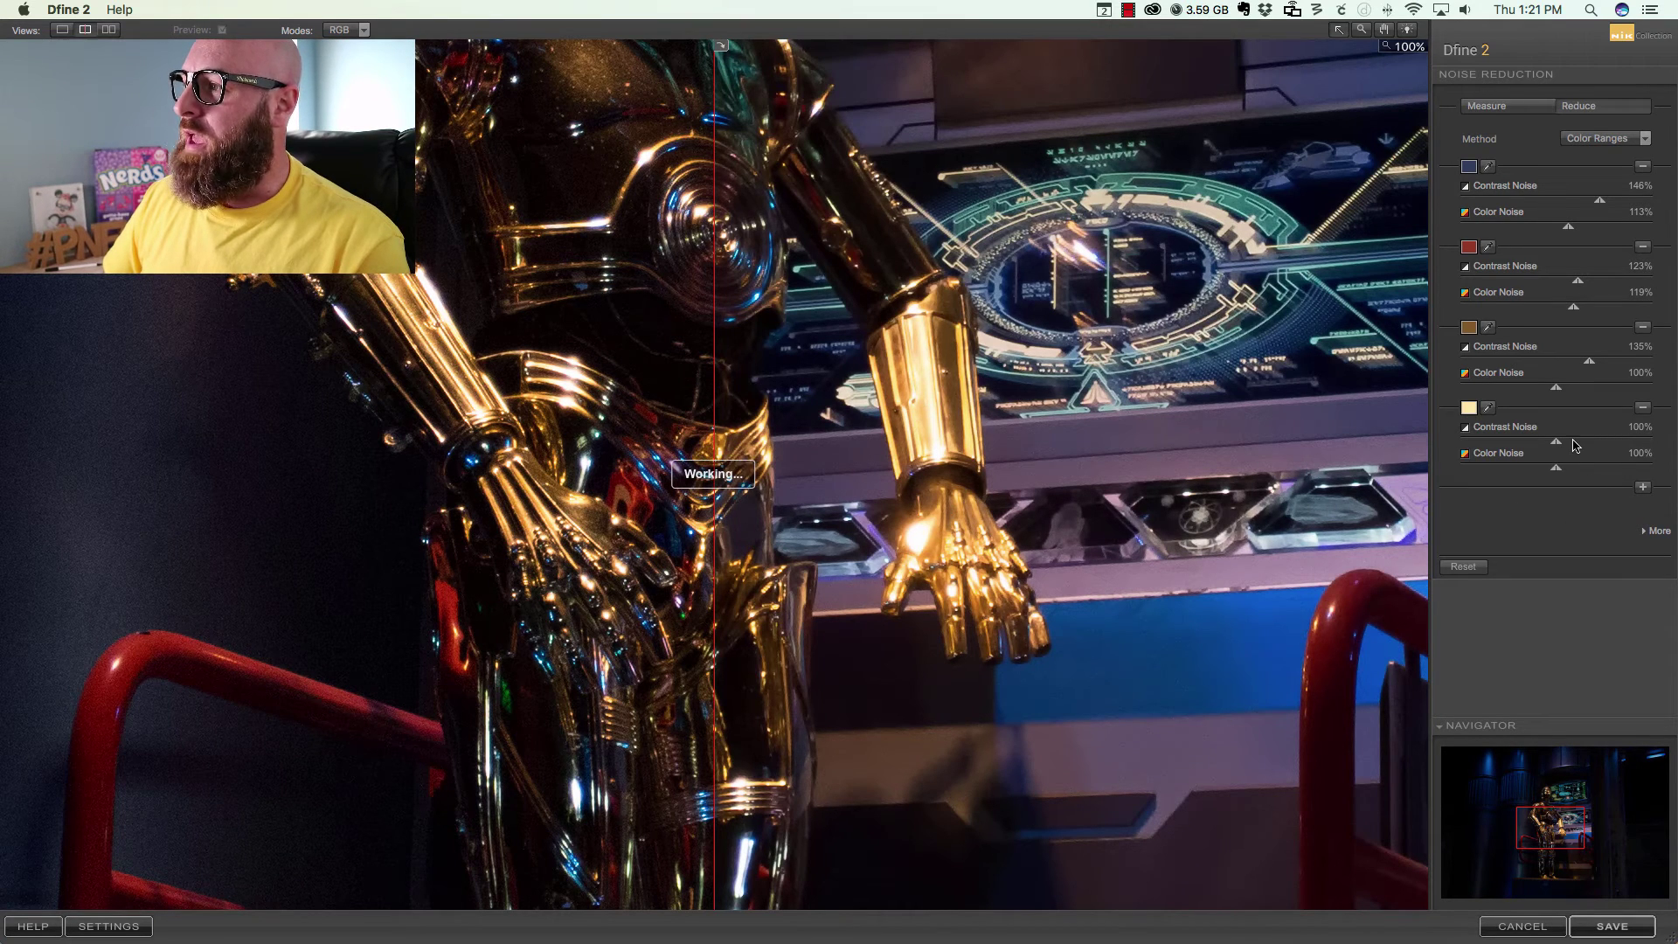
mouse_move(1555, 444)
left_mouse_down()
mouse_move(1580, 444)
mouse_move(1568, 470)
left_mouse_up()
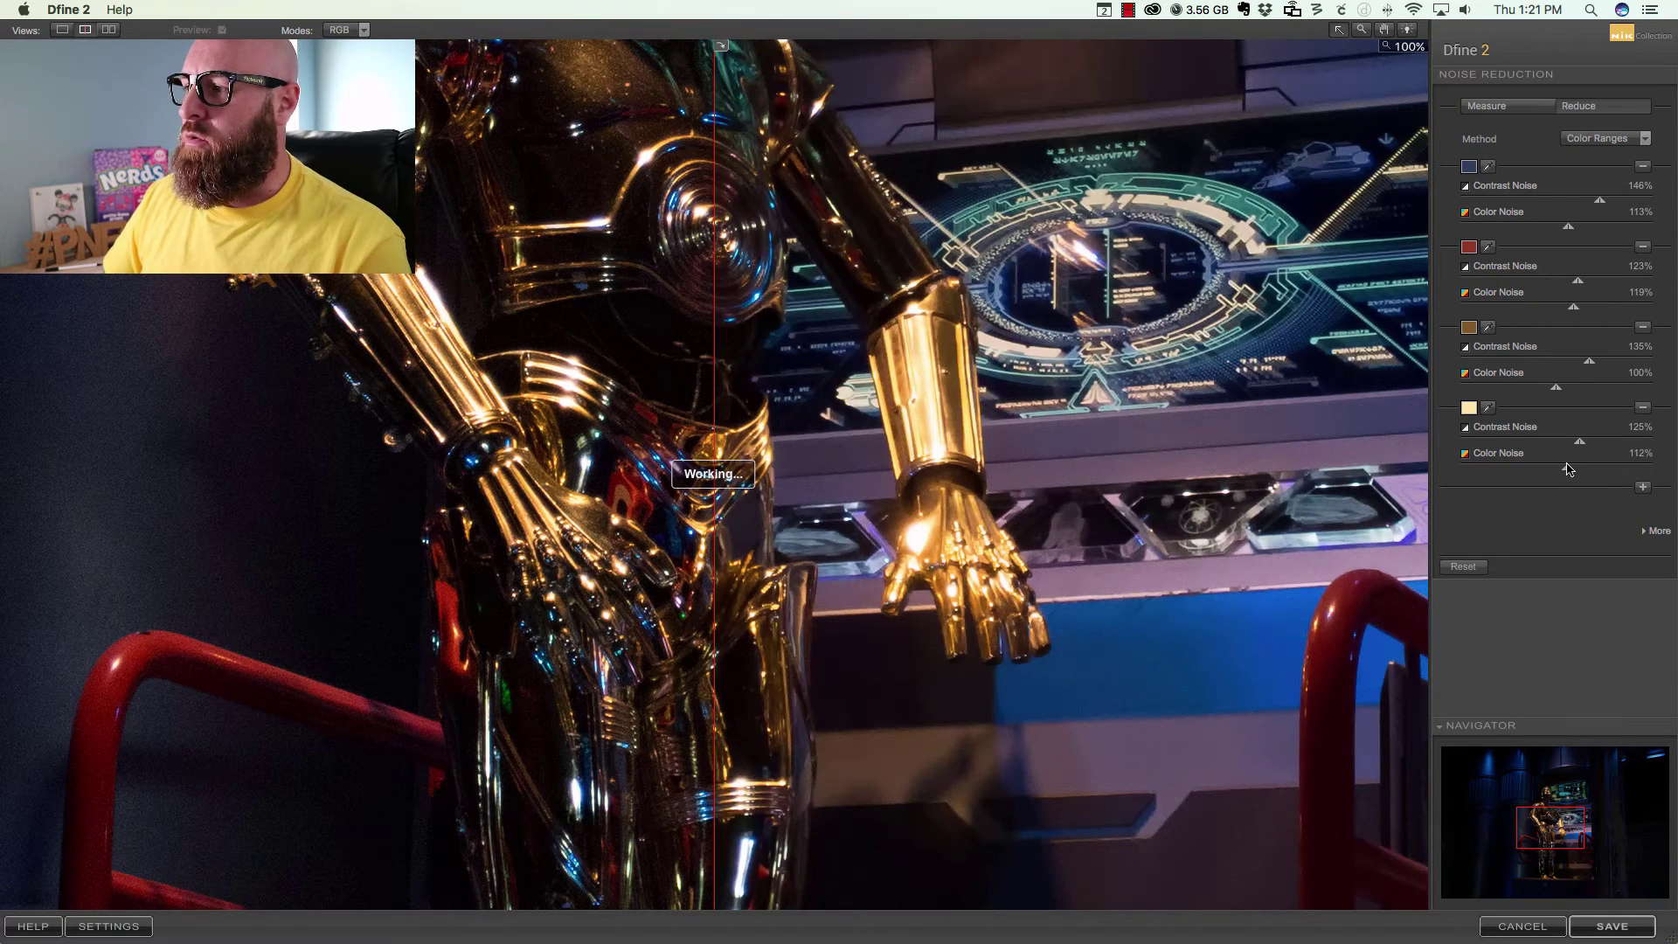
Compare the noise reduction before and after across the robot's head and torso, and save the Dfine result.
key("p")
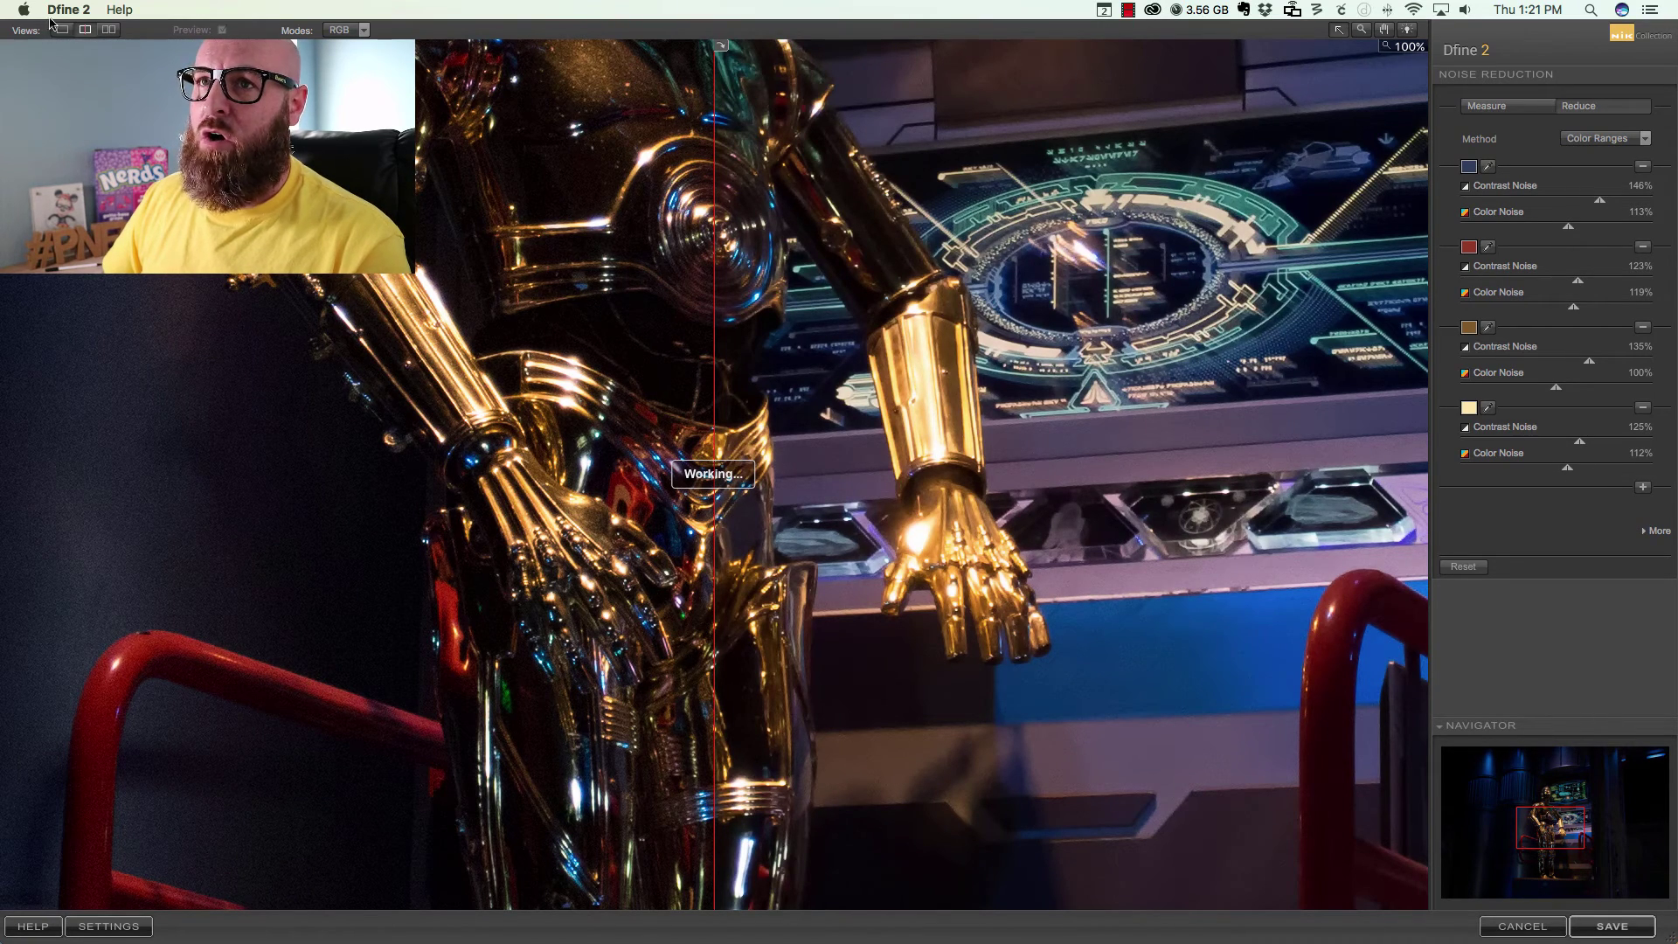
left_click_drag(662, 344, 814, 428)
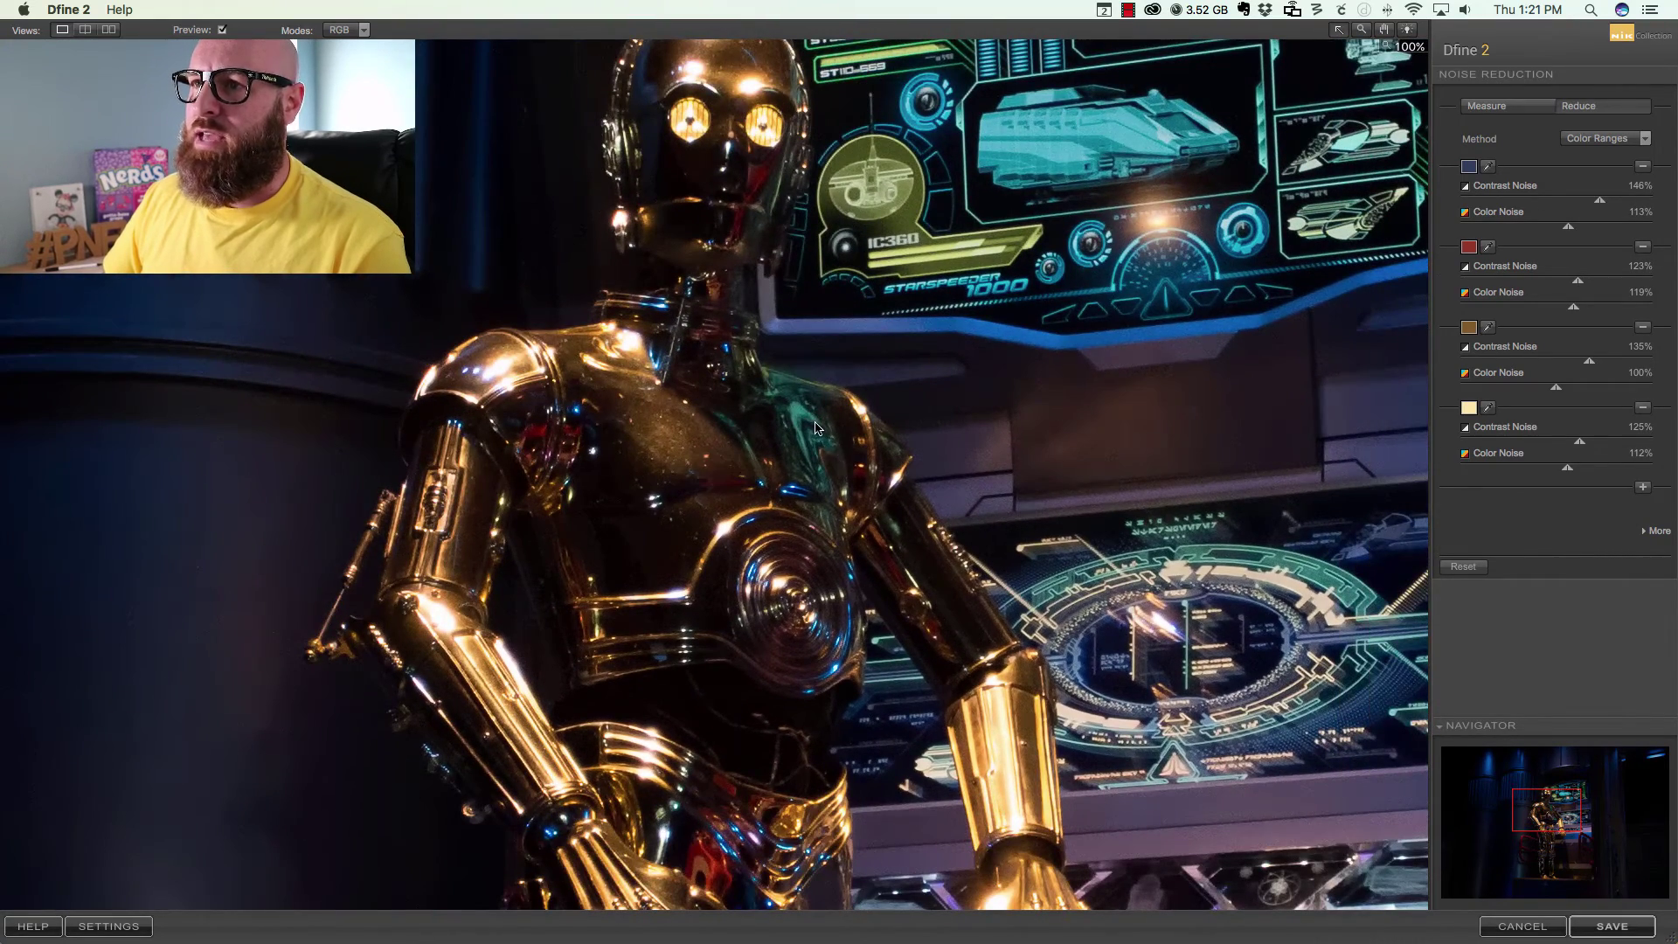
key("p")
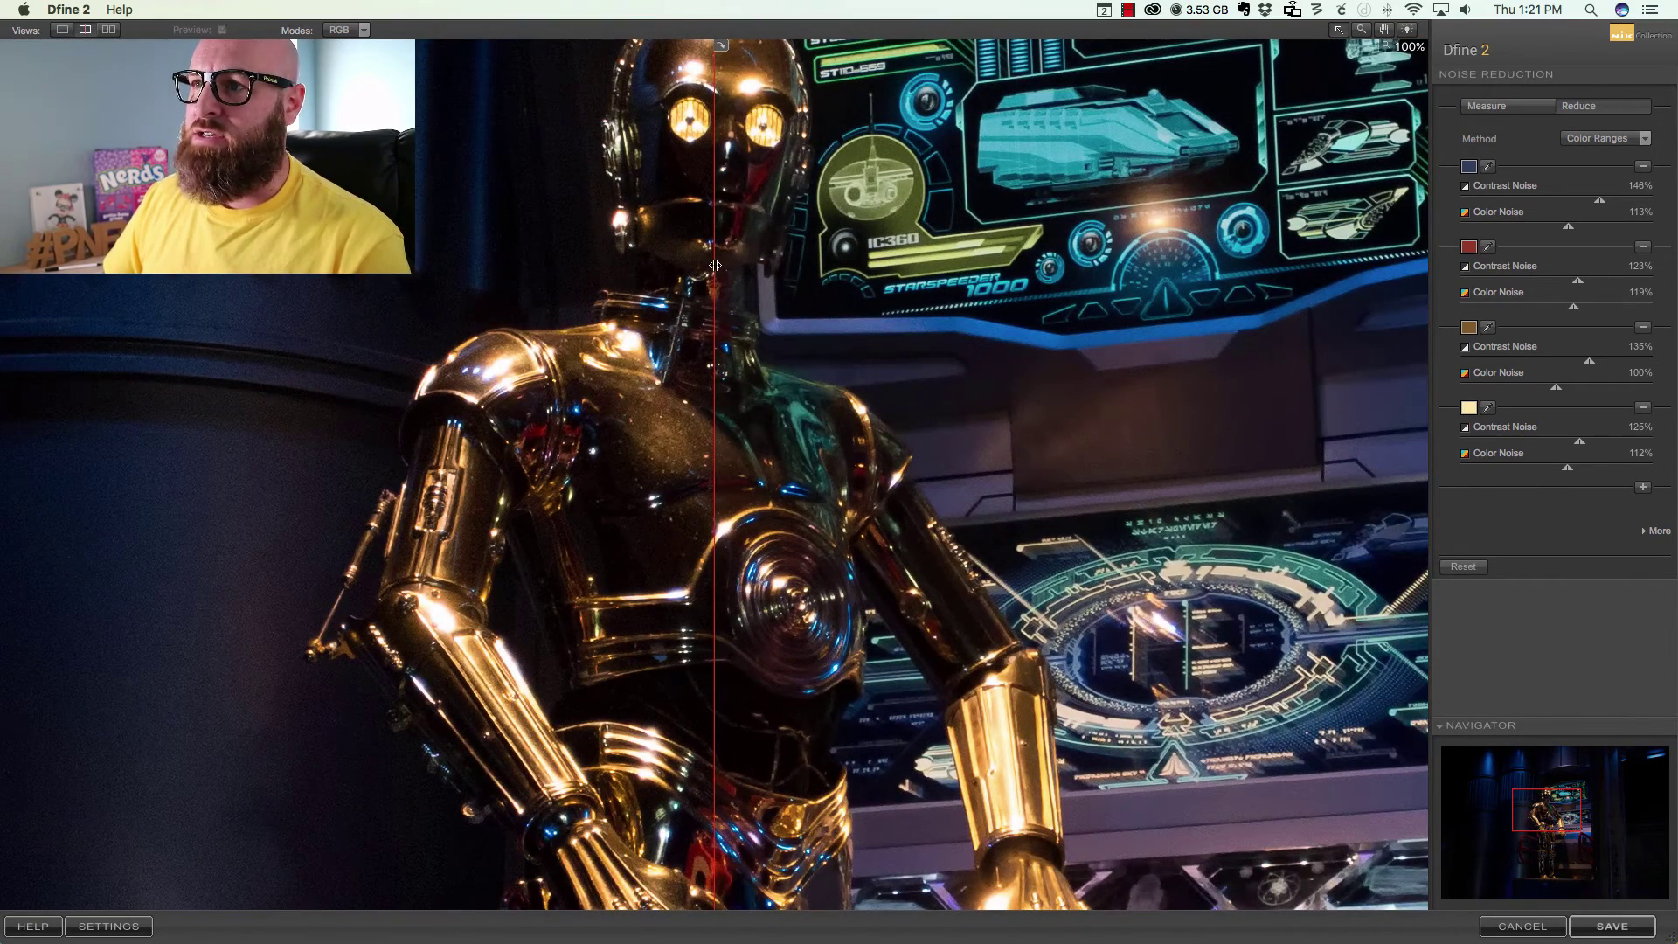
left_click_drag(715, 266, 759, 339)
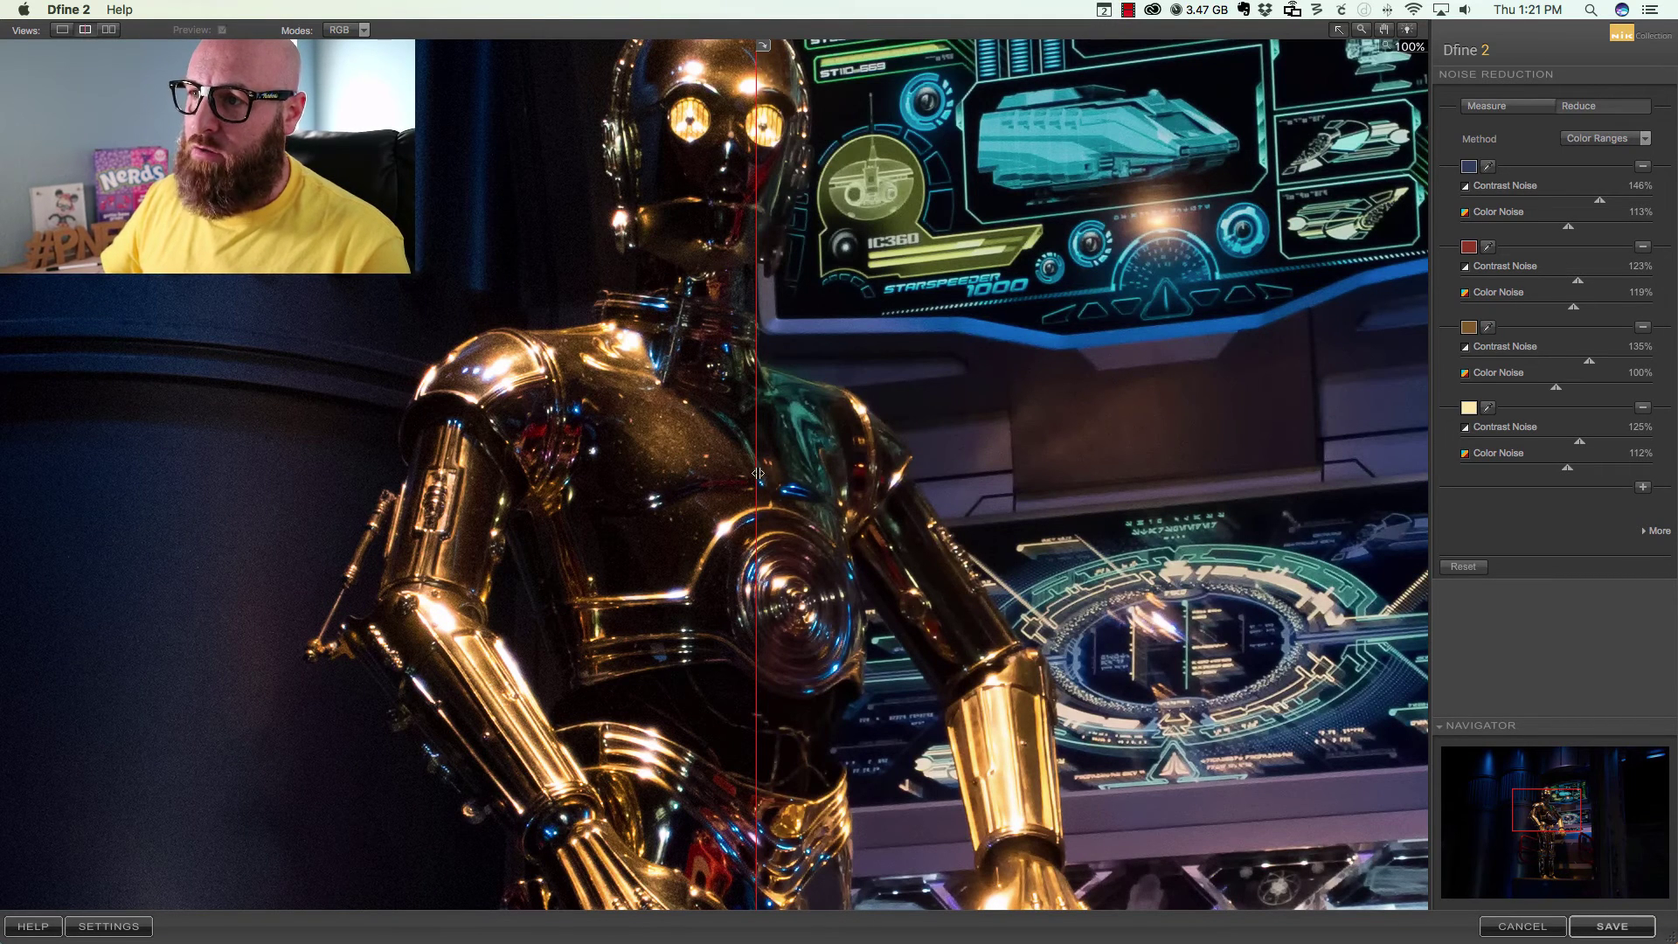
left_click_drag(758, 473, 726, 498)
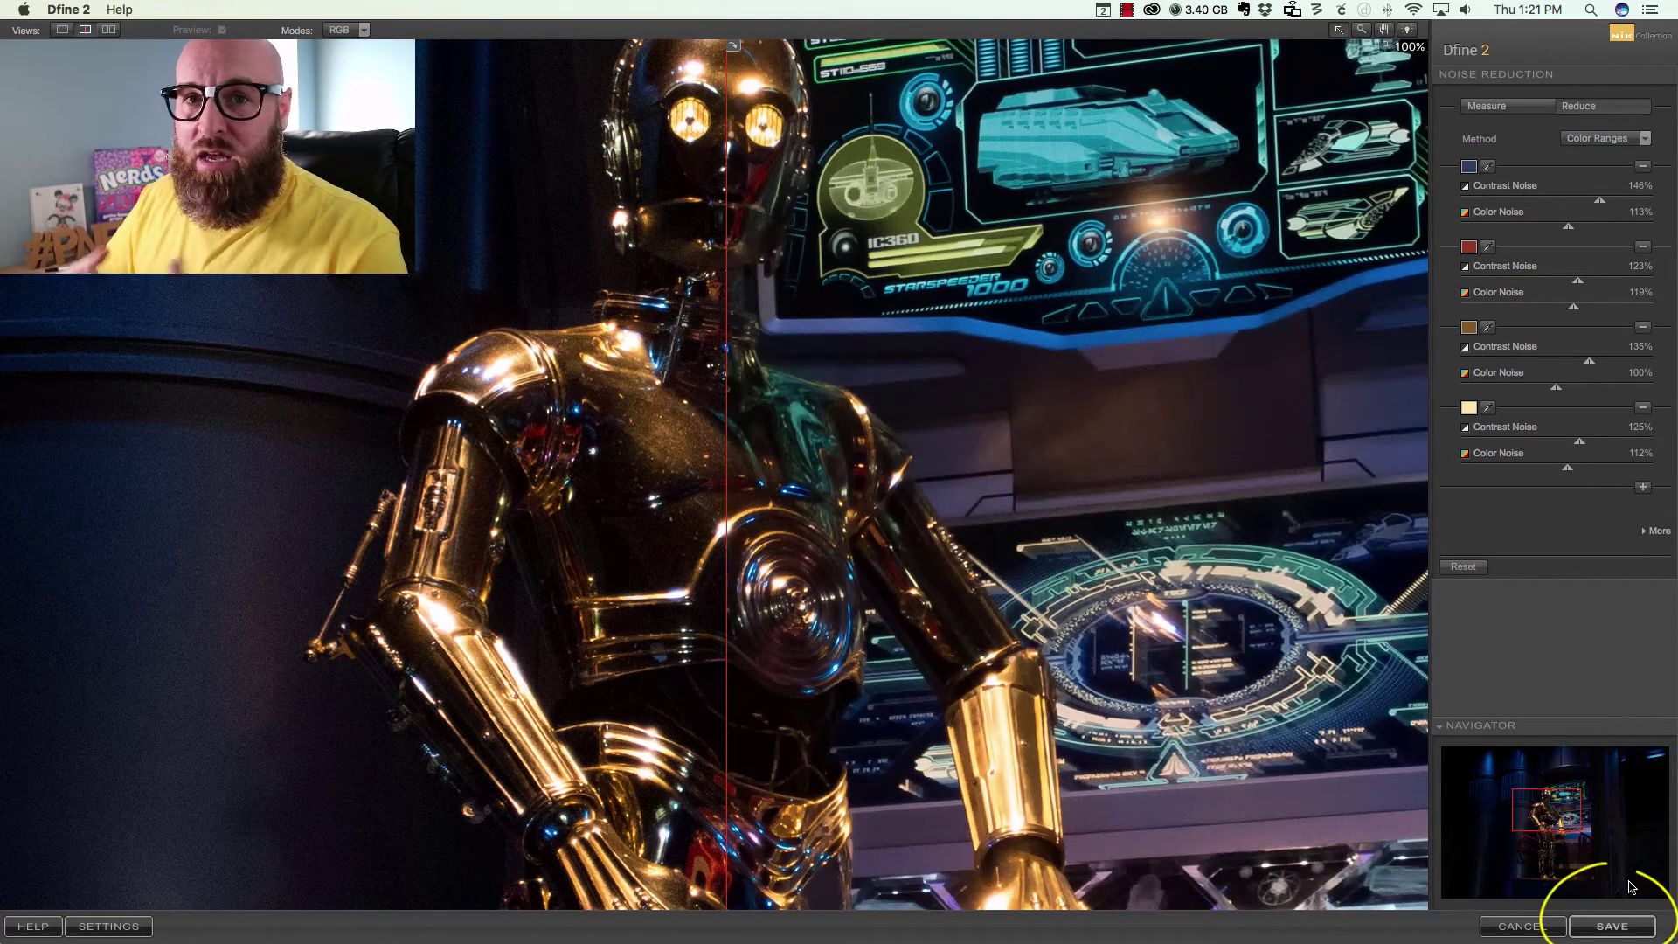
left_click(1625, 928)
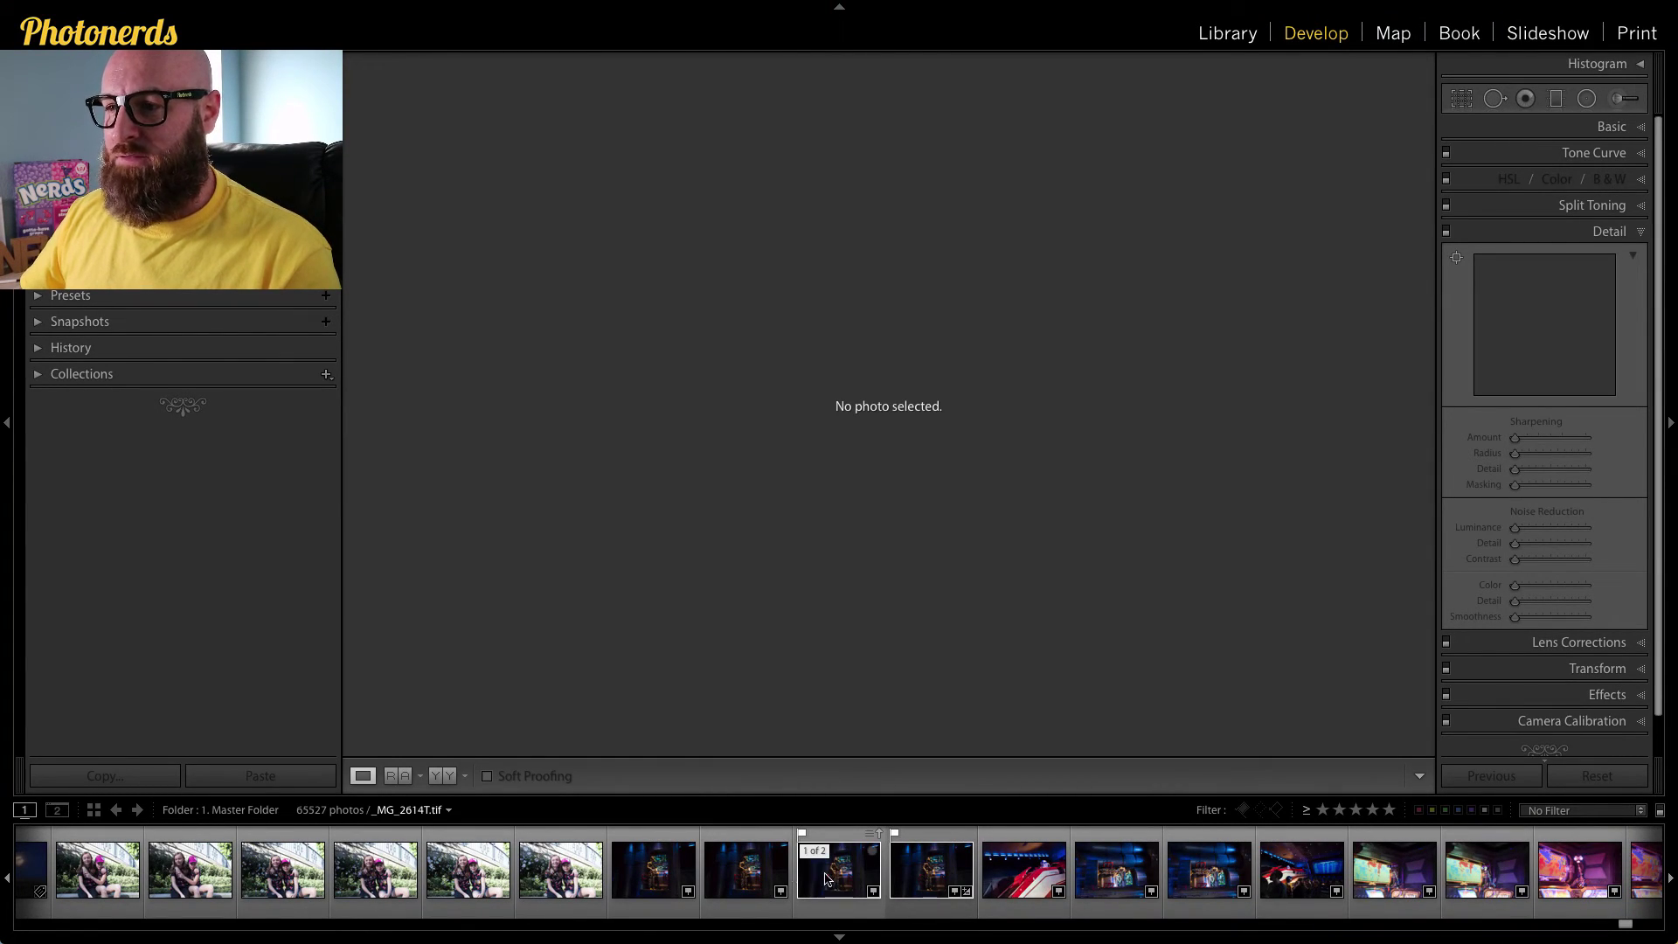
Show the original _MG_2613.CR2 and the noise-reduced _MG_2614T.tif side by side in a full-window Compare view in Lightroom.
left_click(753, 871)
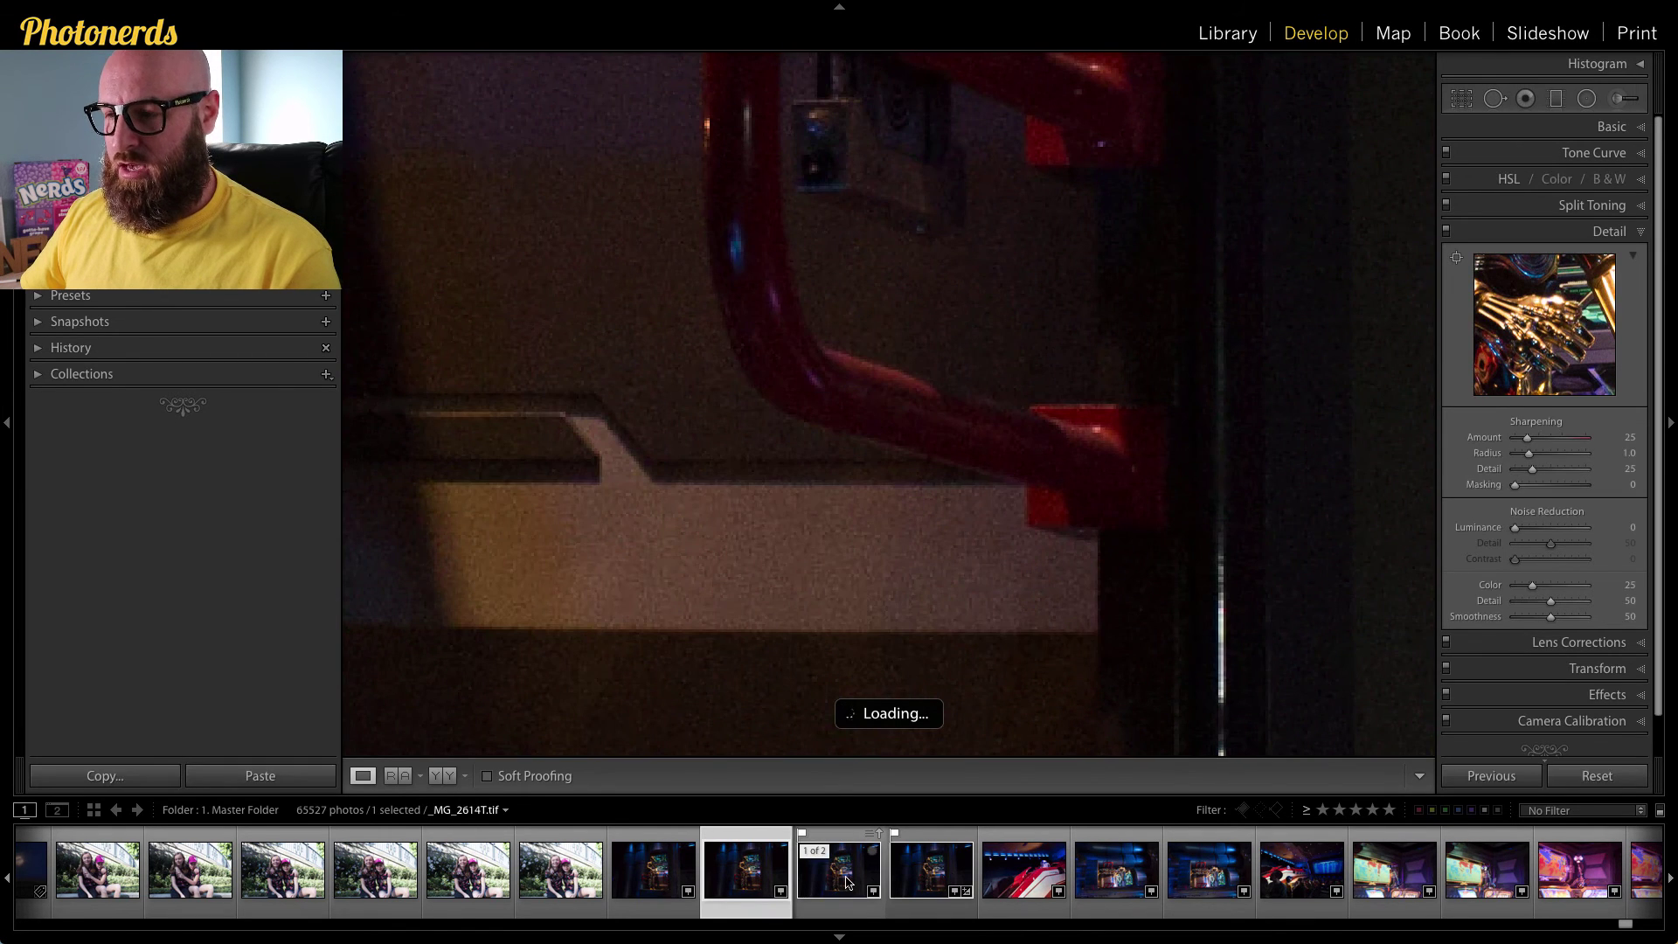
left_click(849, 882, "ctrl")
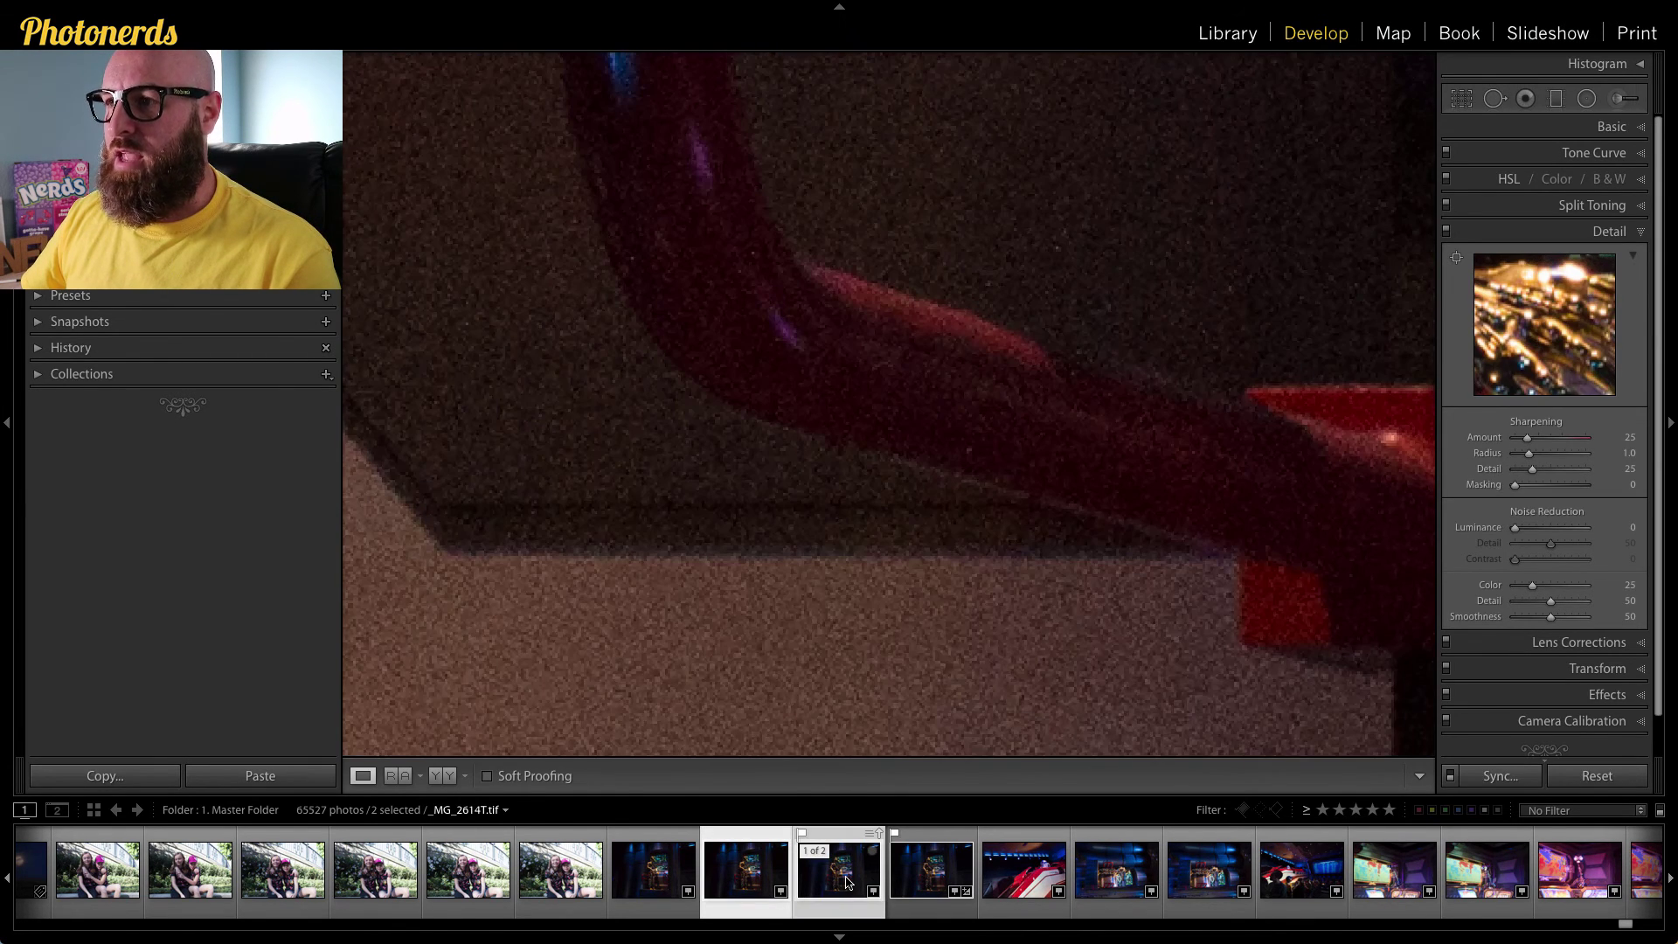
key("e")
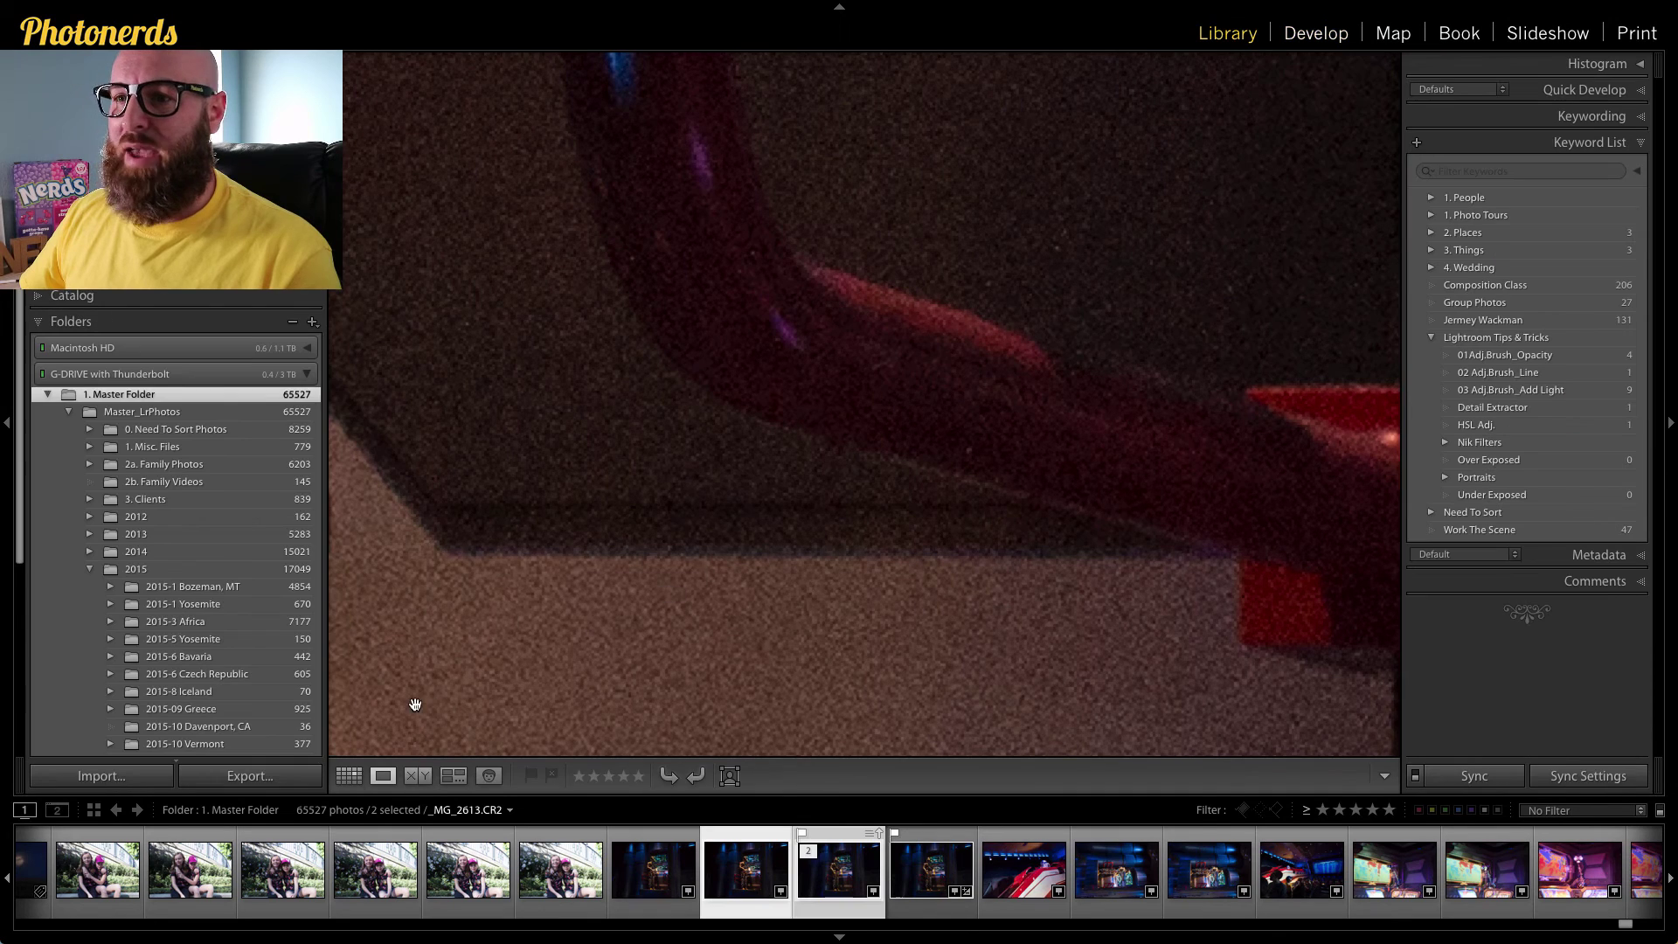
left_click(418, 776)
key("shift+Tab")
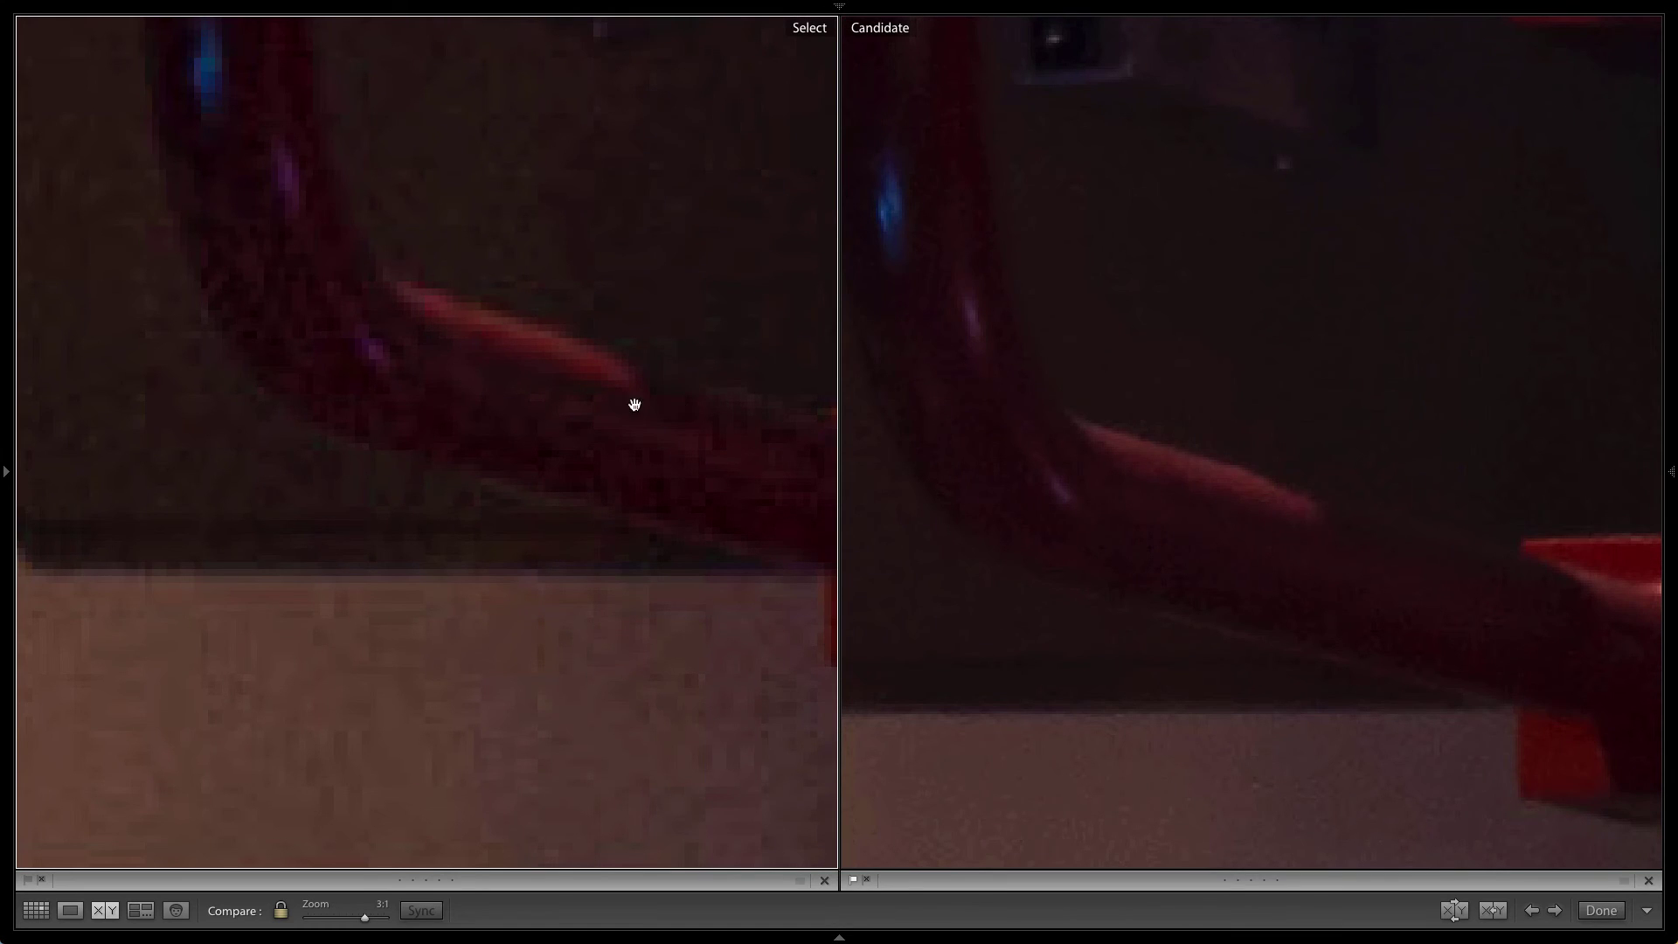
Examine the noise on the red handrail and the wall panels behind it in both photos.
scroll(626, 521, "up", 5)
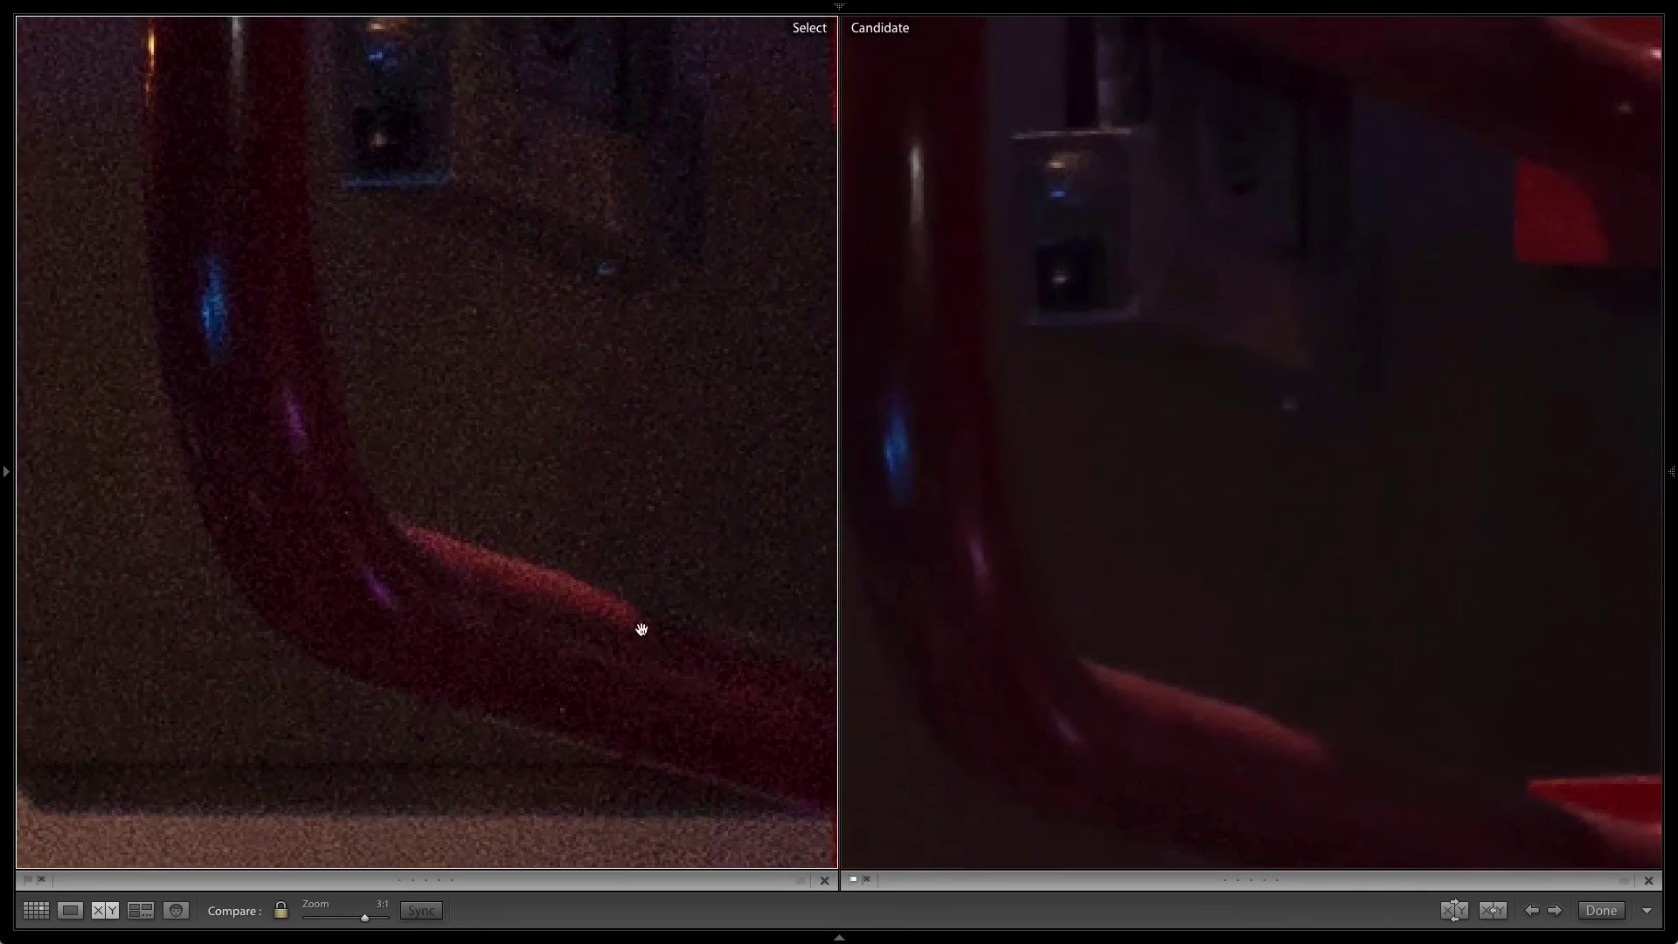
scroll(656, 543, "up", 2)
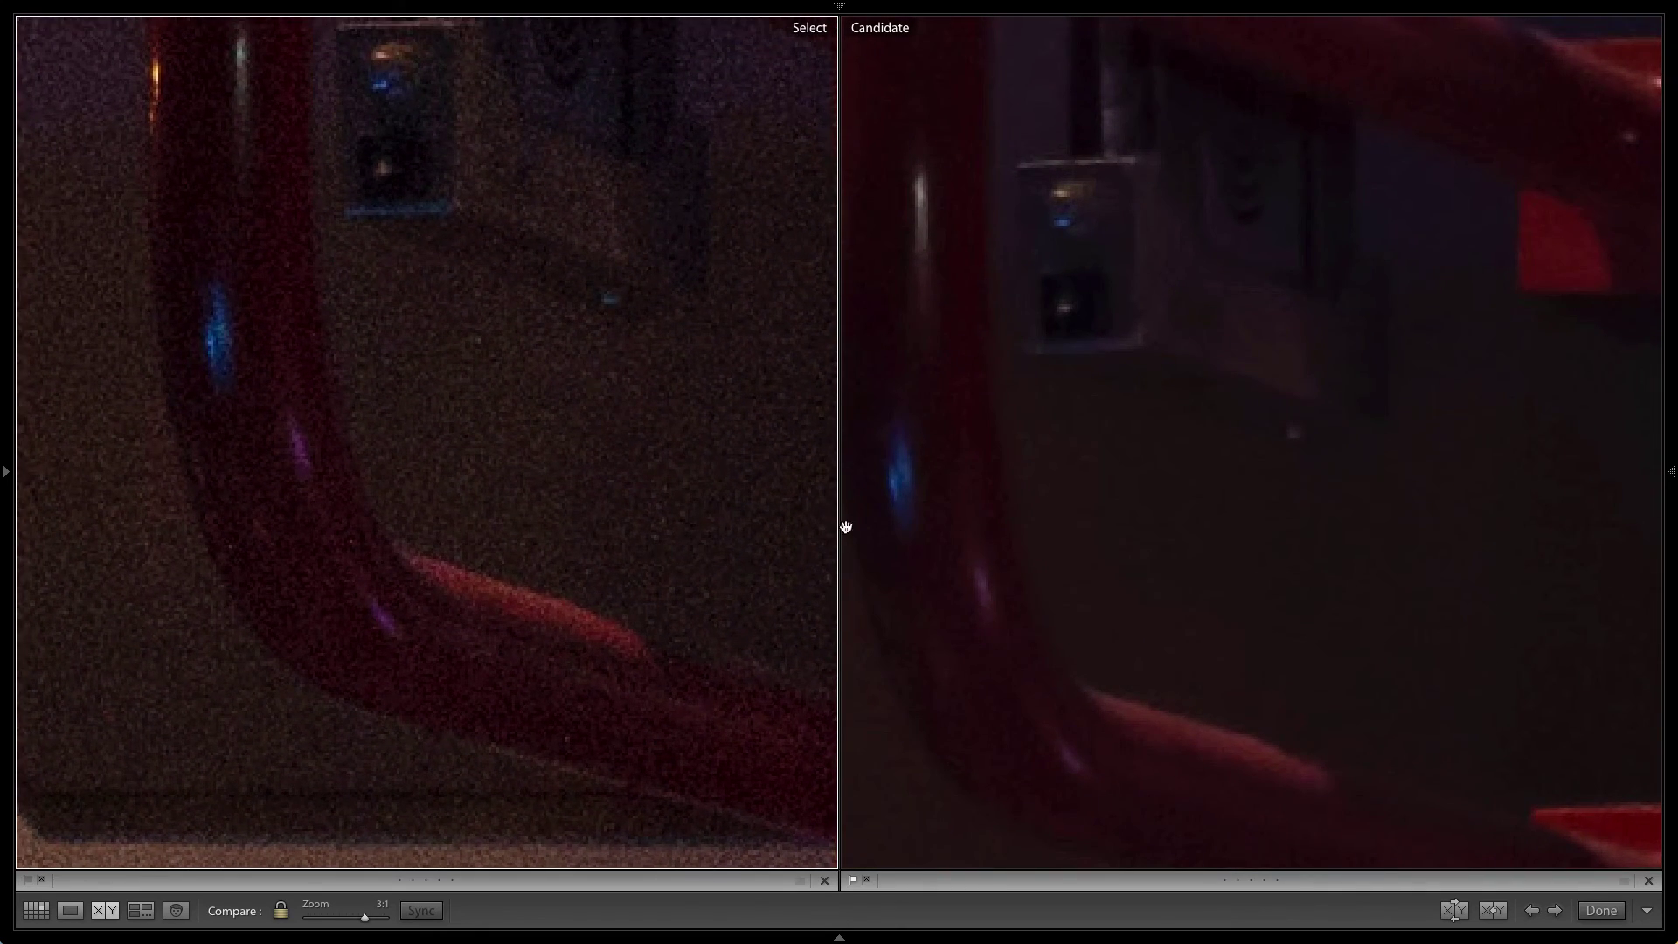
scroll(992, 516, "left", 5)
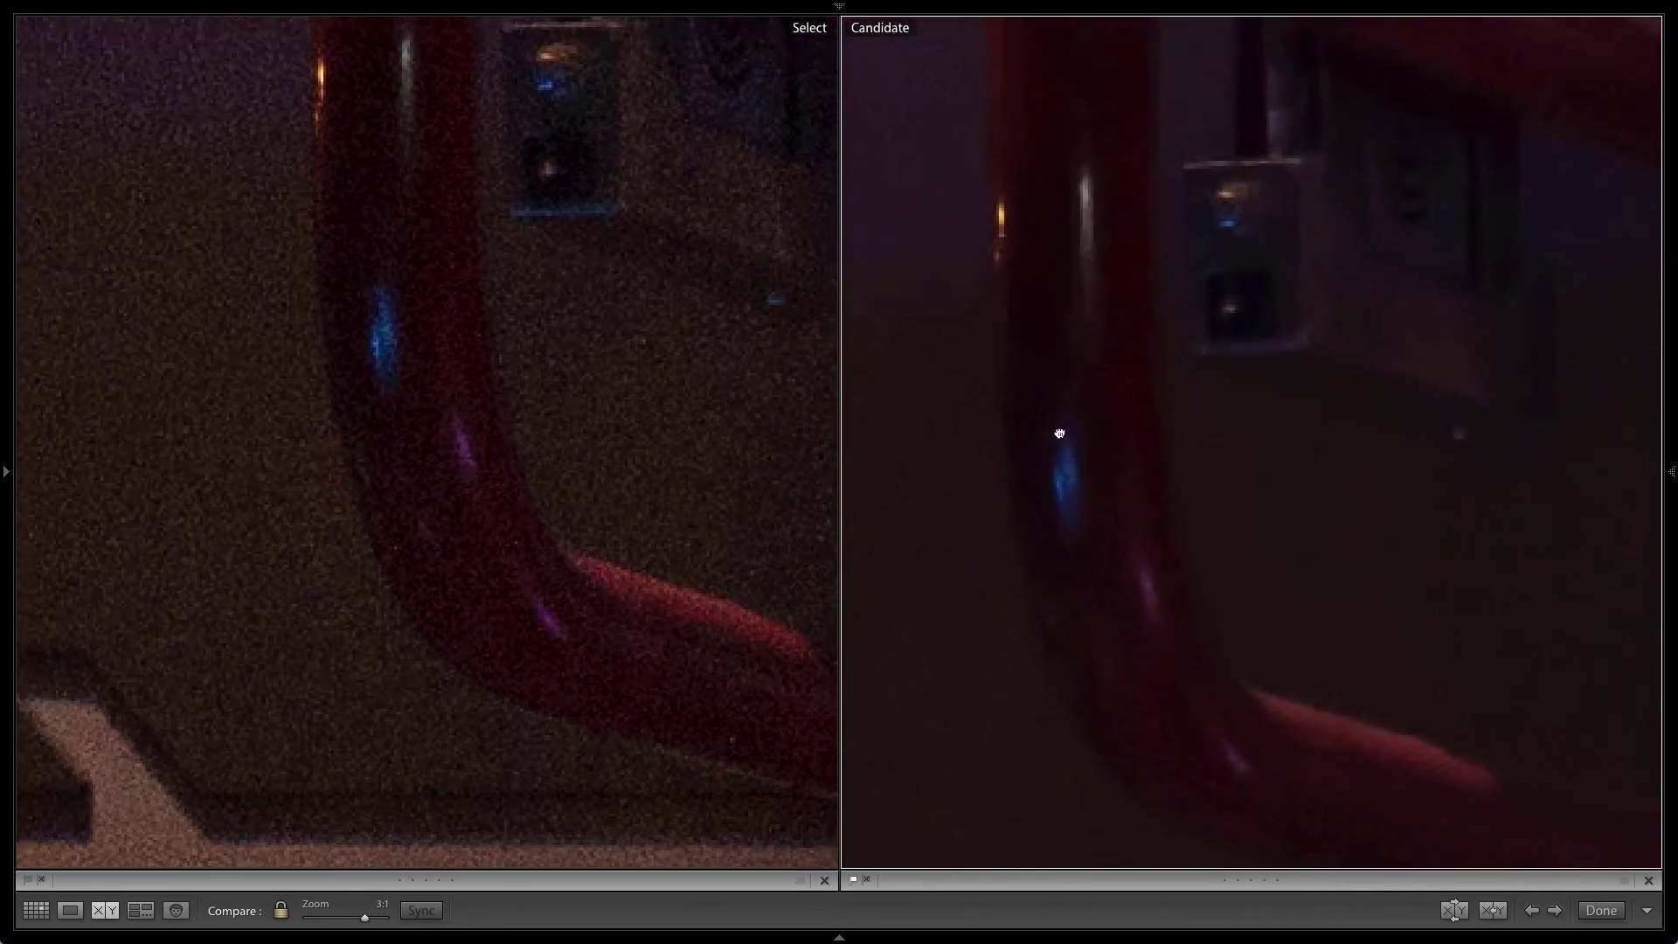
scroll(1027, 417, "up", 10)
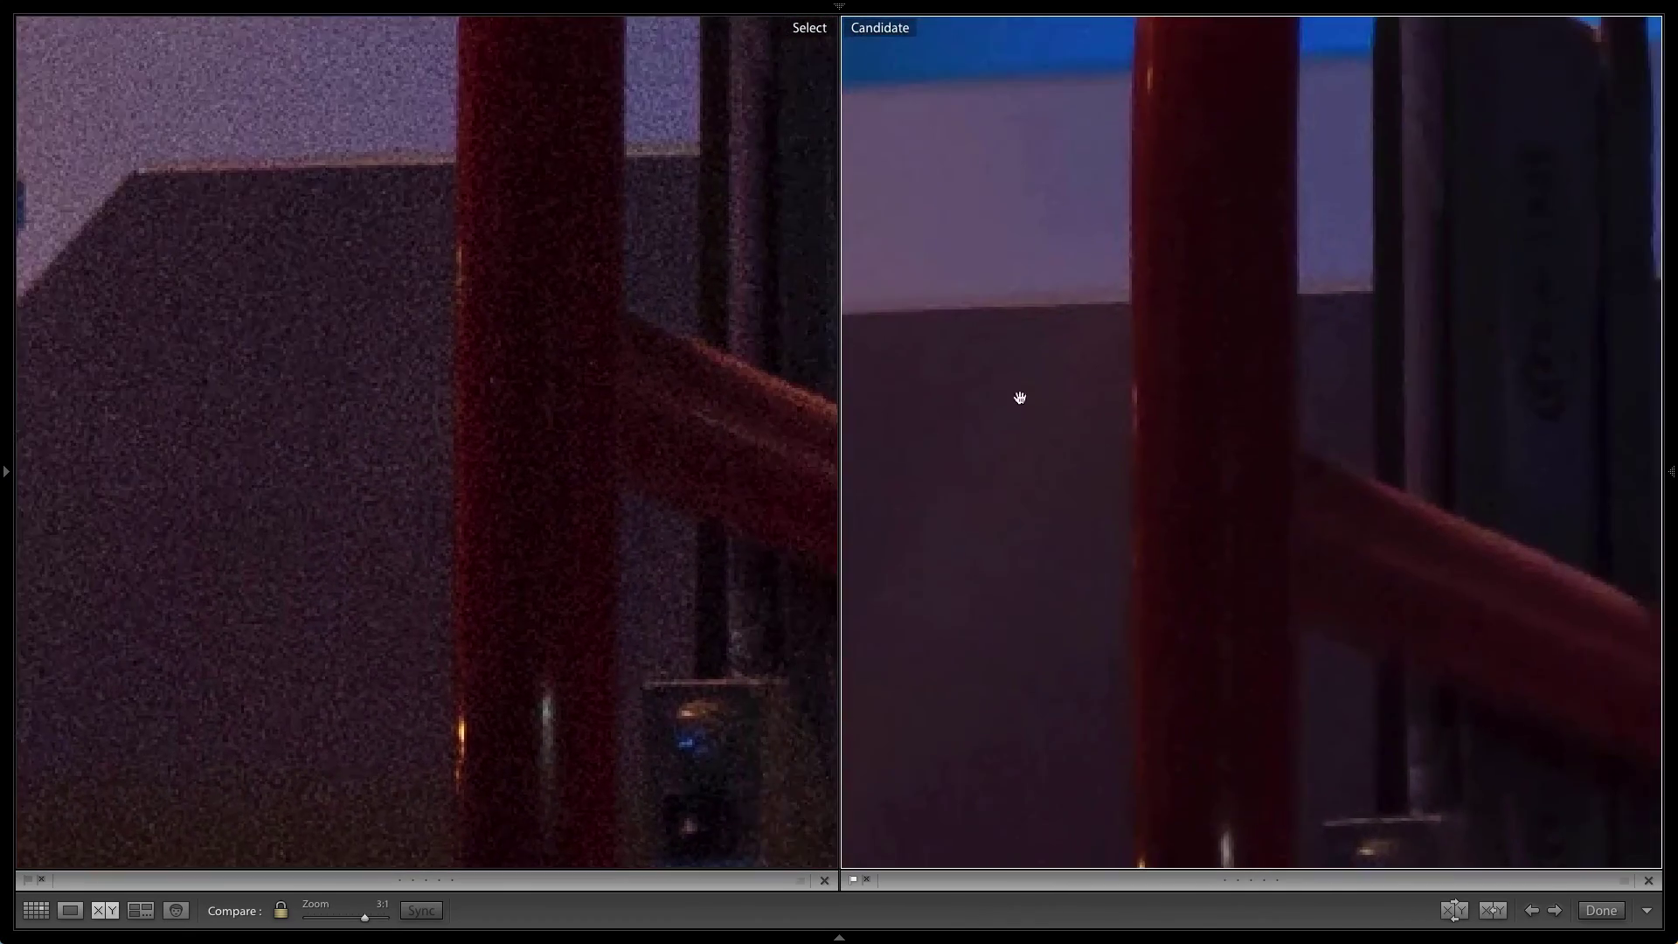